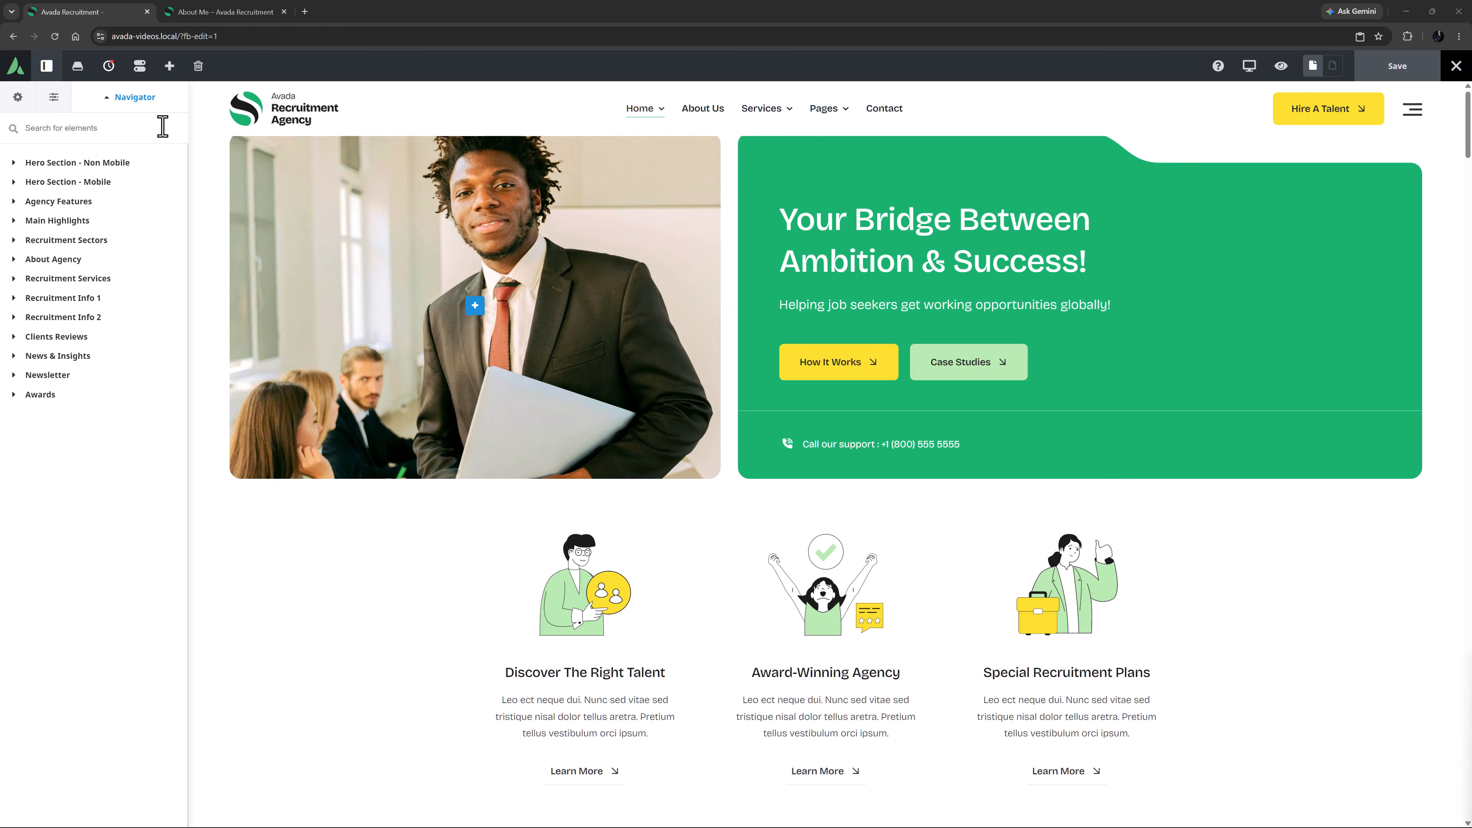
# Enable Collapsible / Read More on the Recruitment Sectors container for small, medium and large screens
pyautogui.click(82, 239)
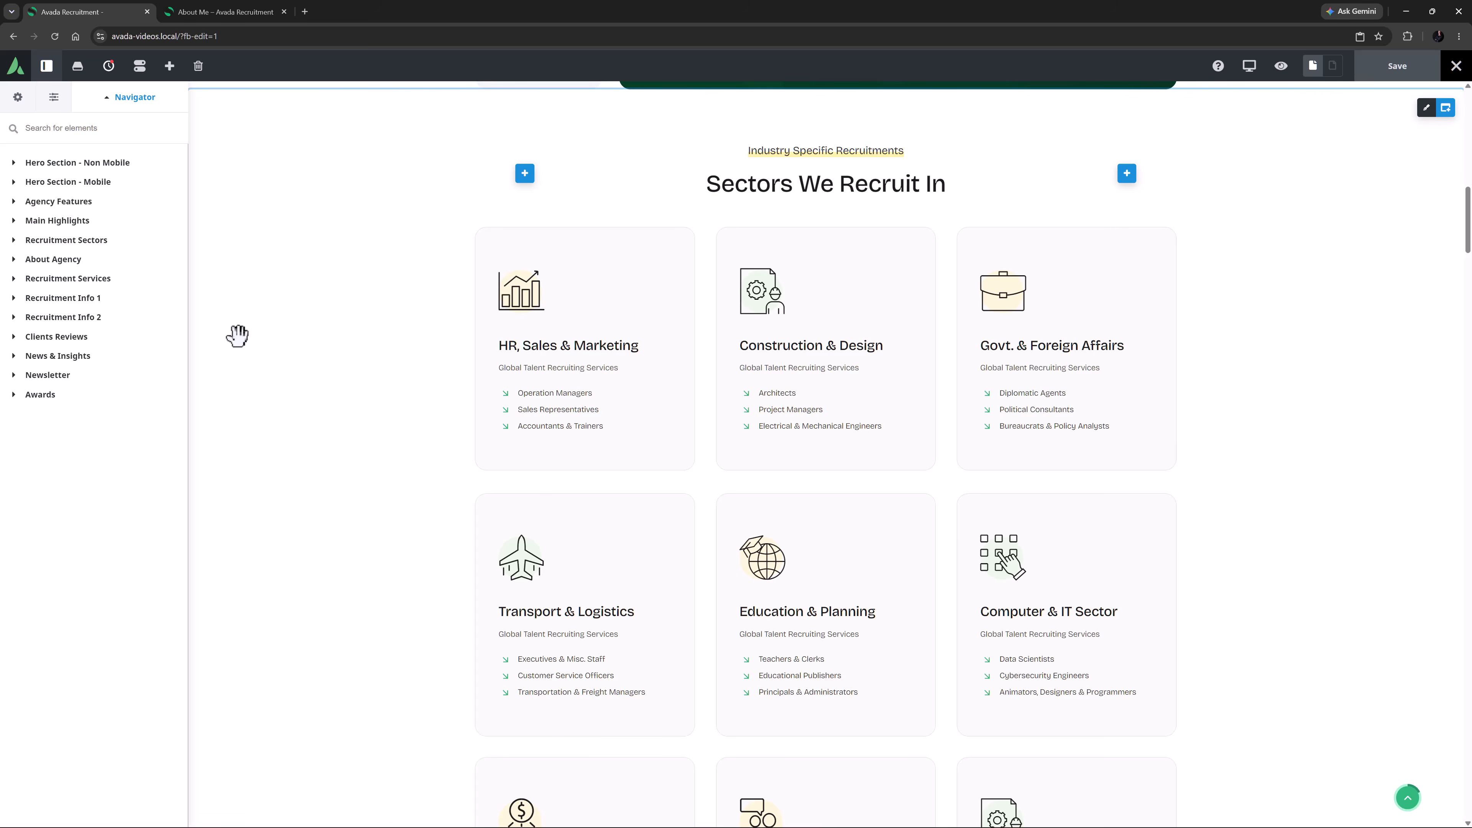
pyautogui.scroll(-8, 238, 335)
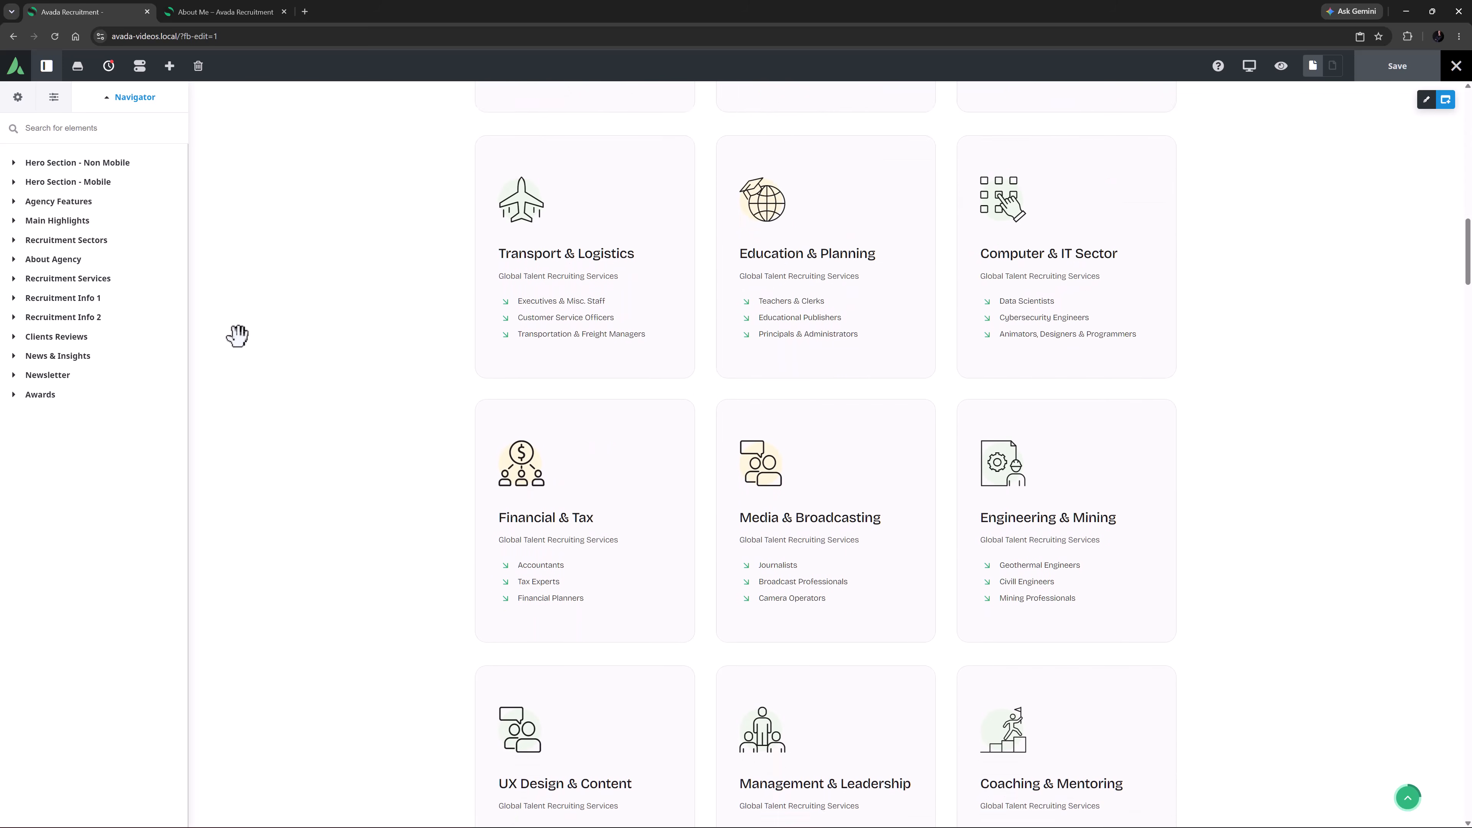
pyautogui.click(1425, 101)
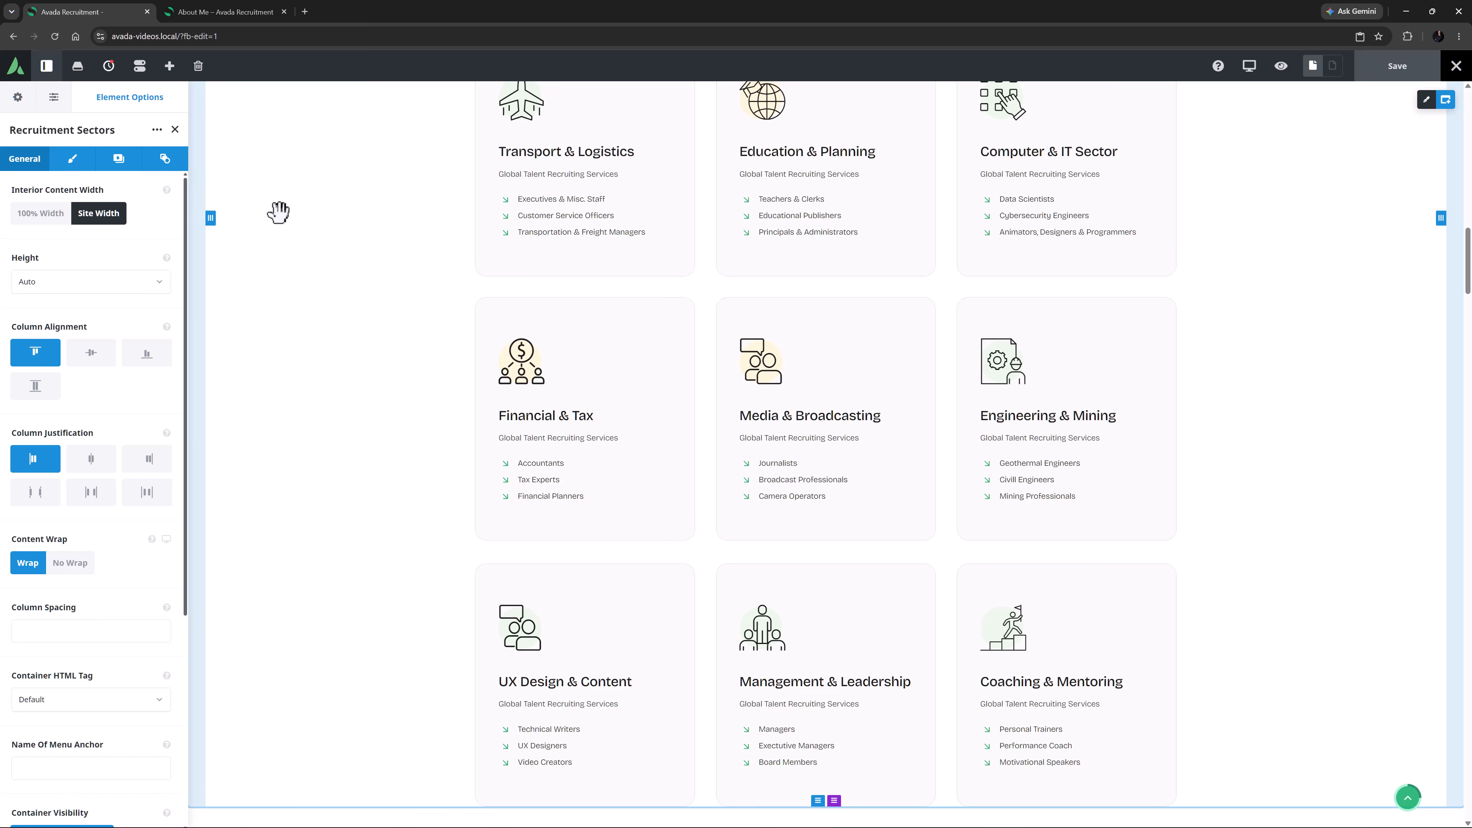
pyautogui.click(163, 160)
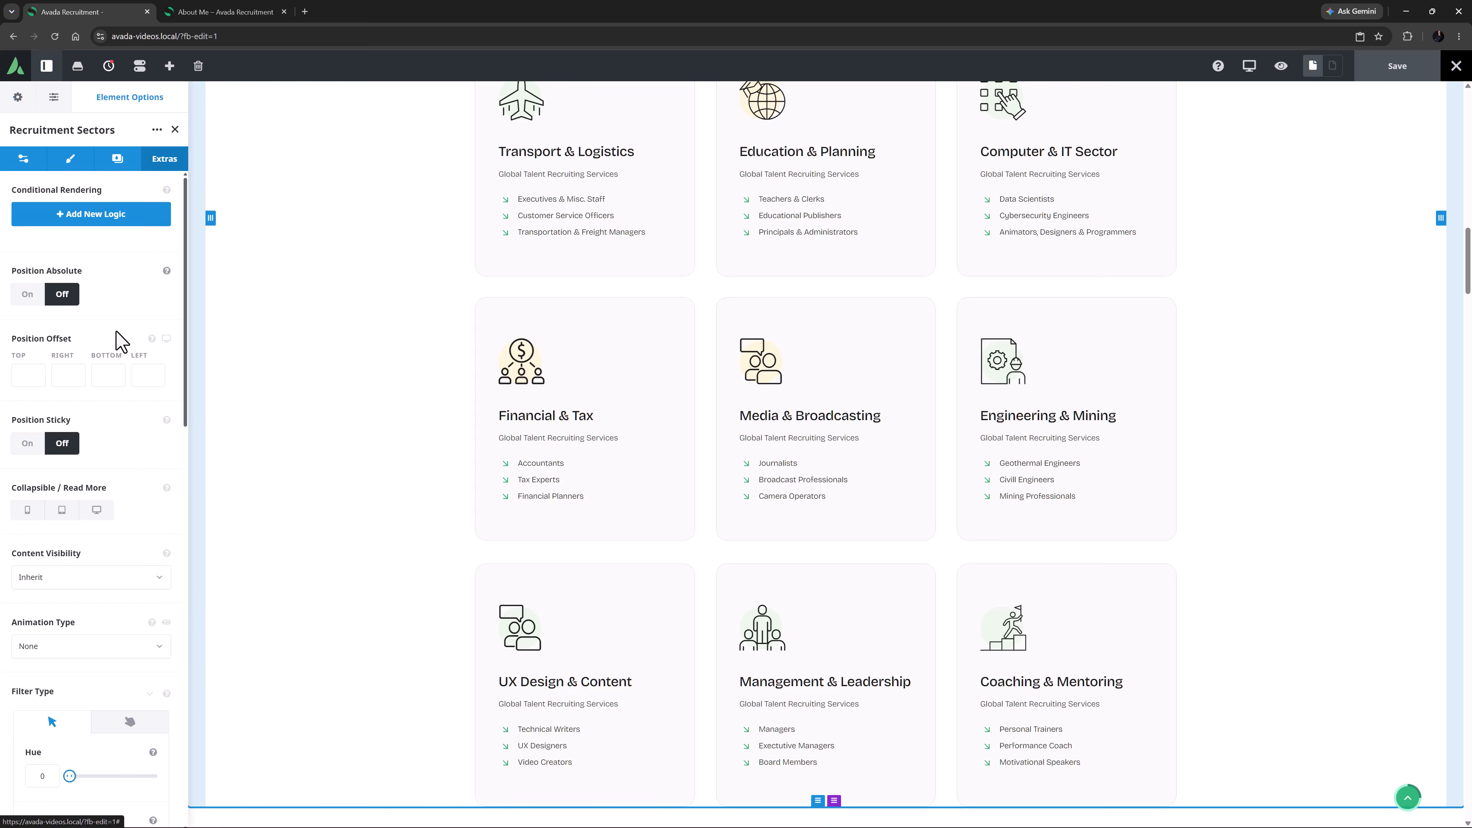
pyautogui.click(31, 513)
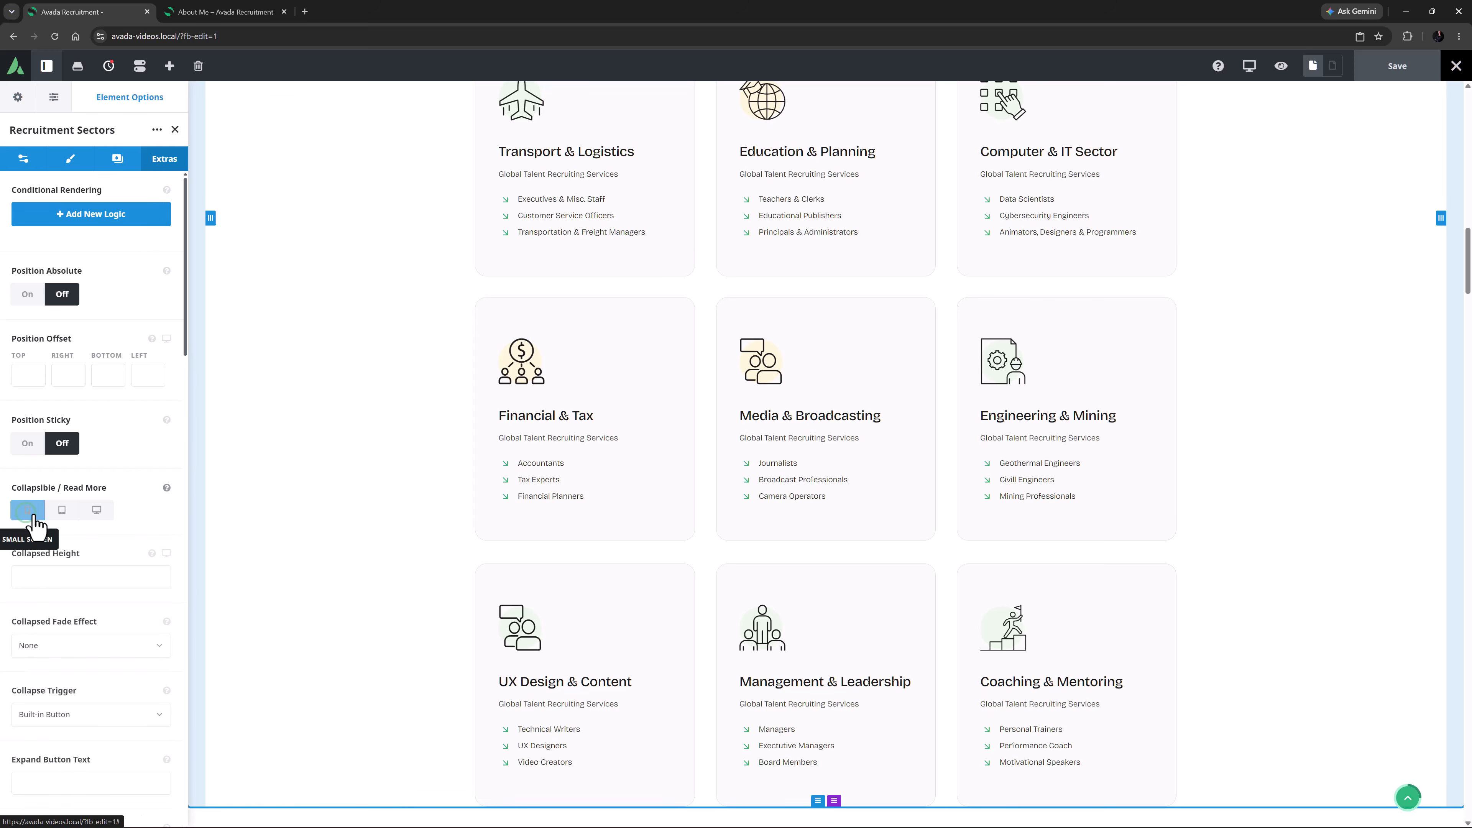
pyautogui.click(62, 511)
pyautogui.click(98, 512)
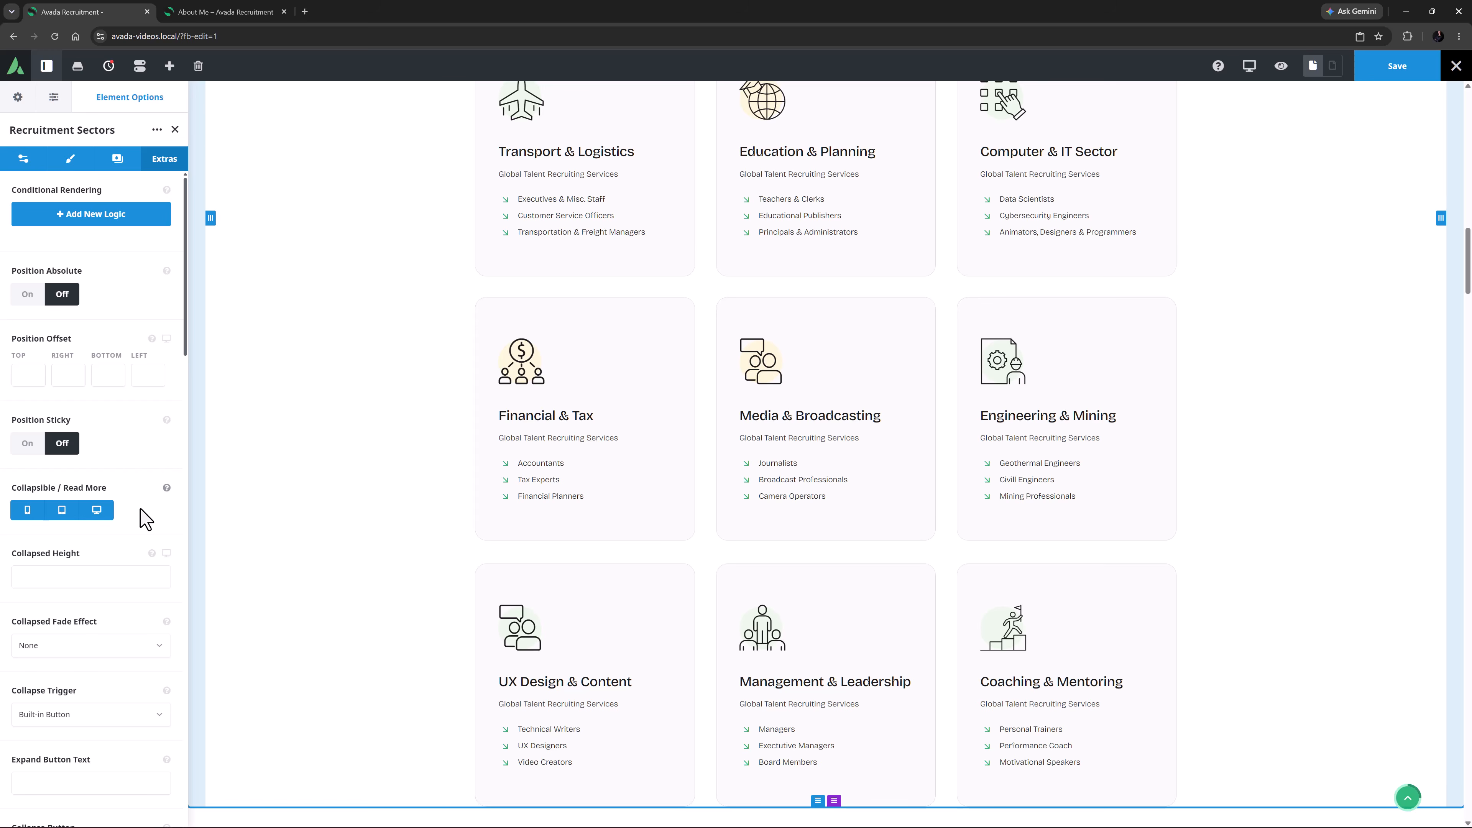
# Set the container's Collapsed Height to 1130px and check its responsive size options
pyautogui.click(125, 575)
pyautogui.write('1130px')
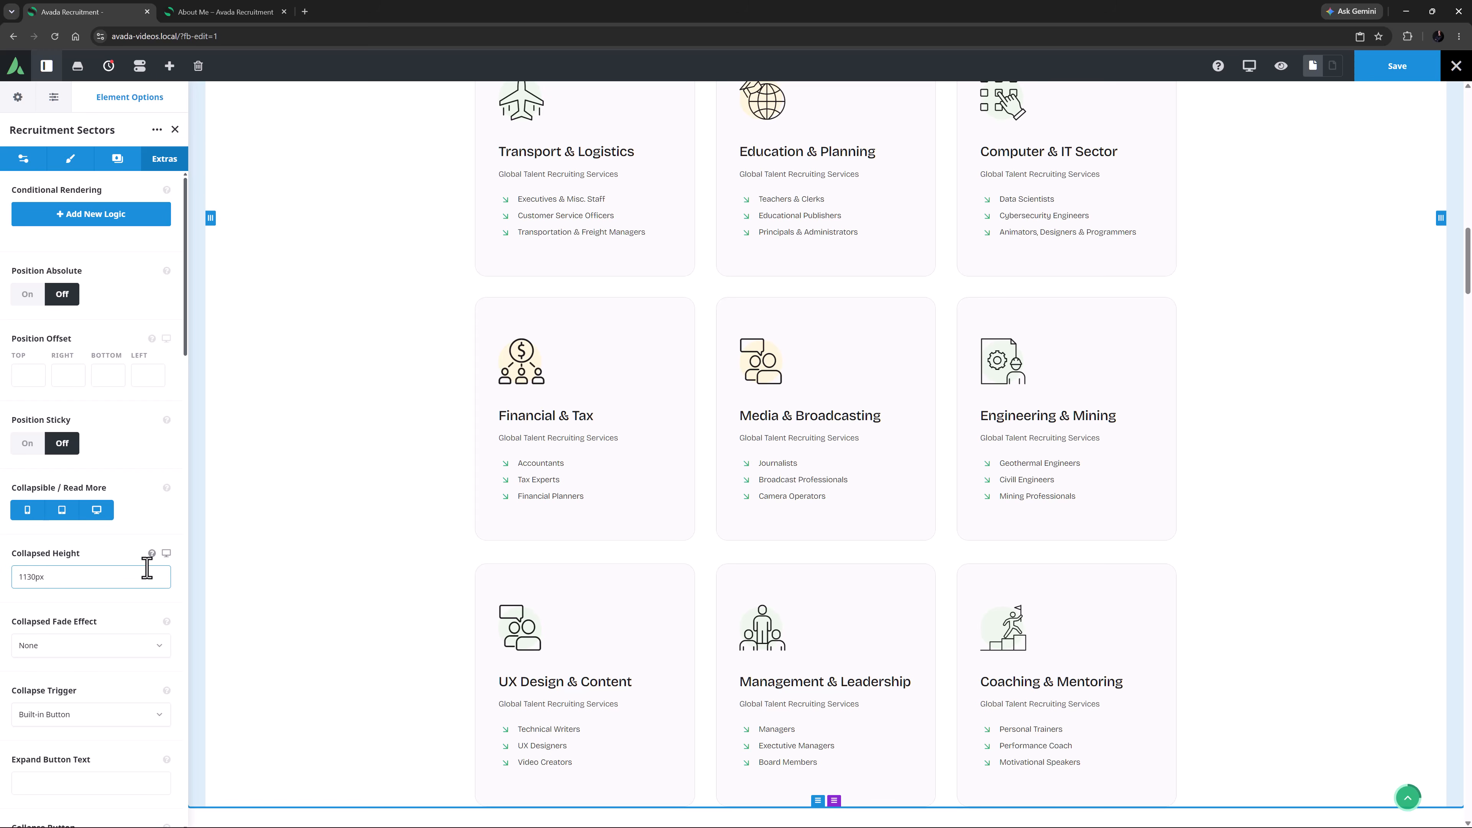
pyautogui.click(167, 554)
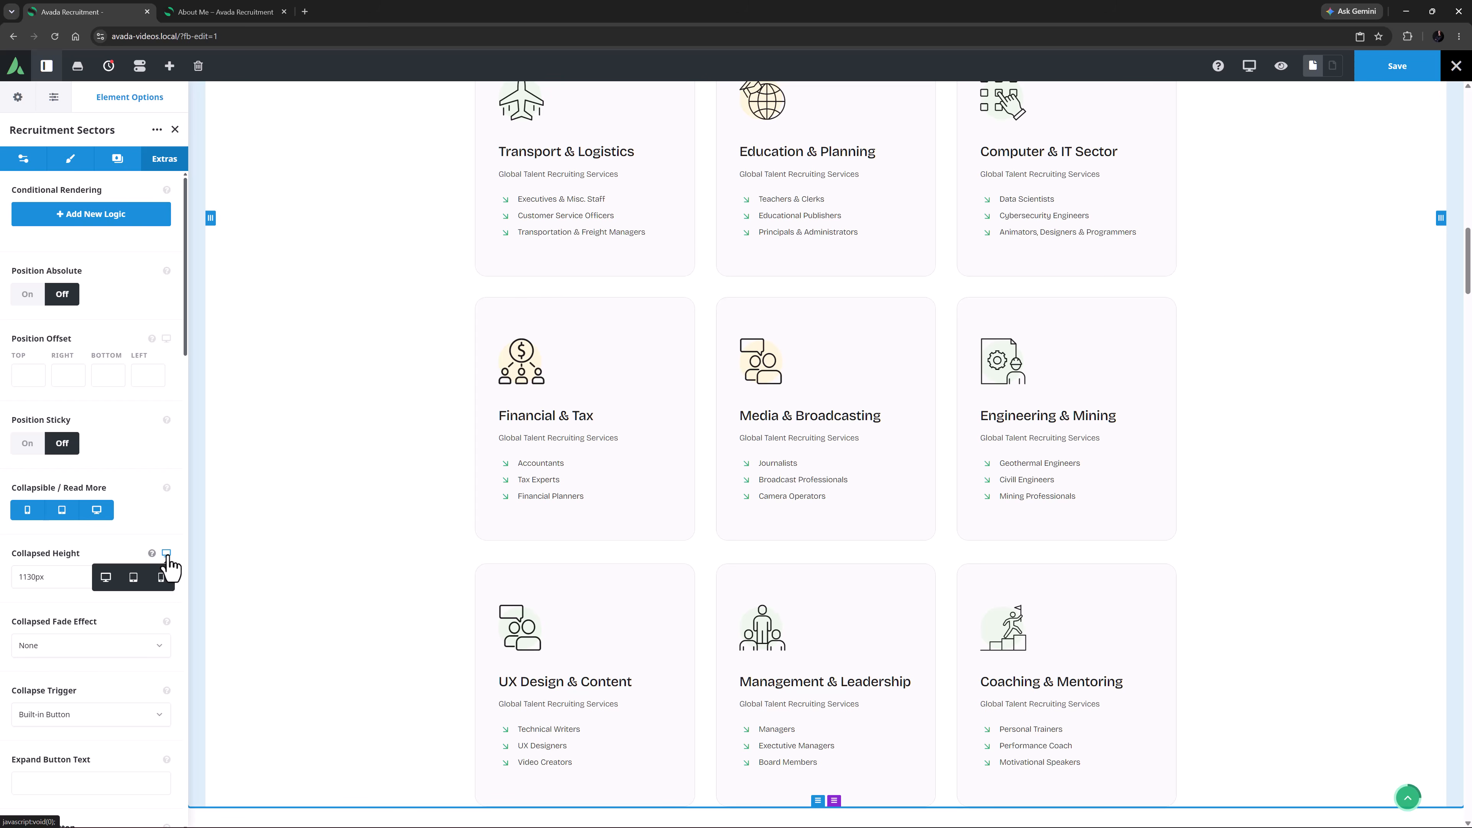
pyautogui.click(126, 556)
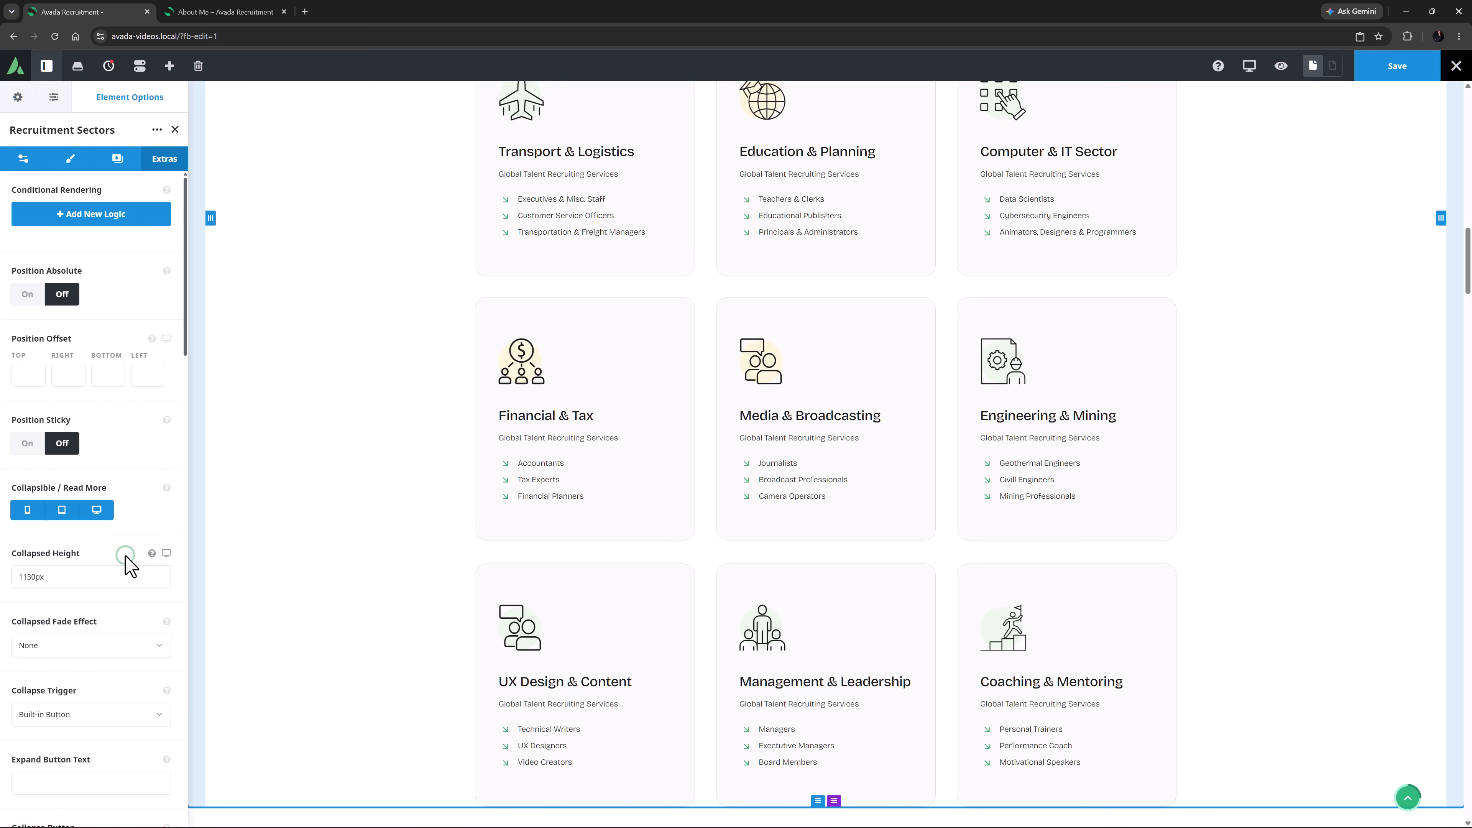
# Review the Collapsed Fade Effect choices and description, and preview the collapsed Recruitment Sectors section on the page
pyautogui.scroll(-6, 126, 558)
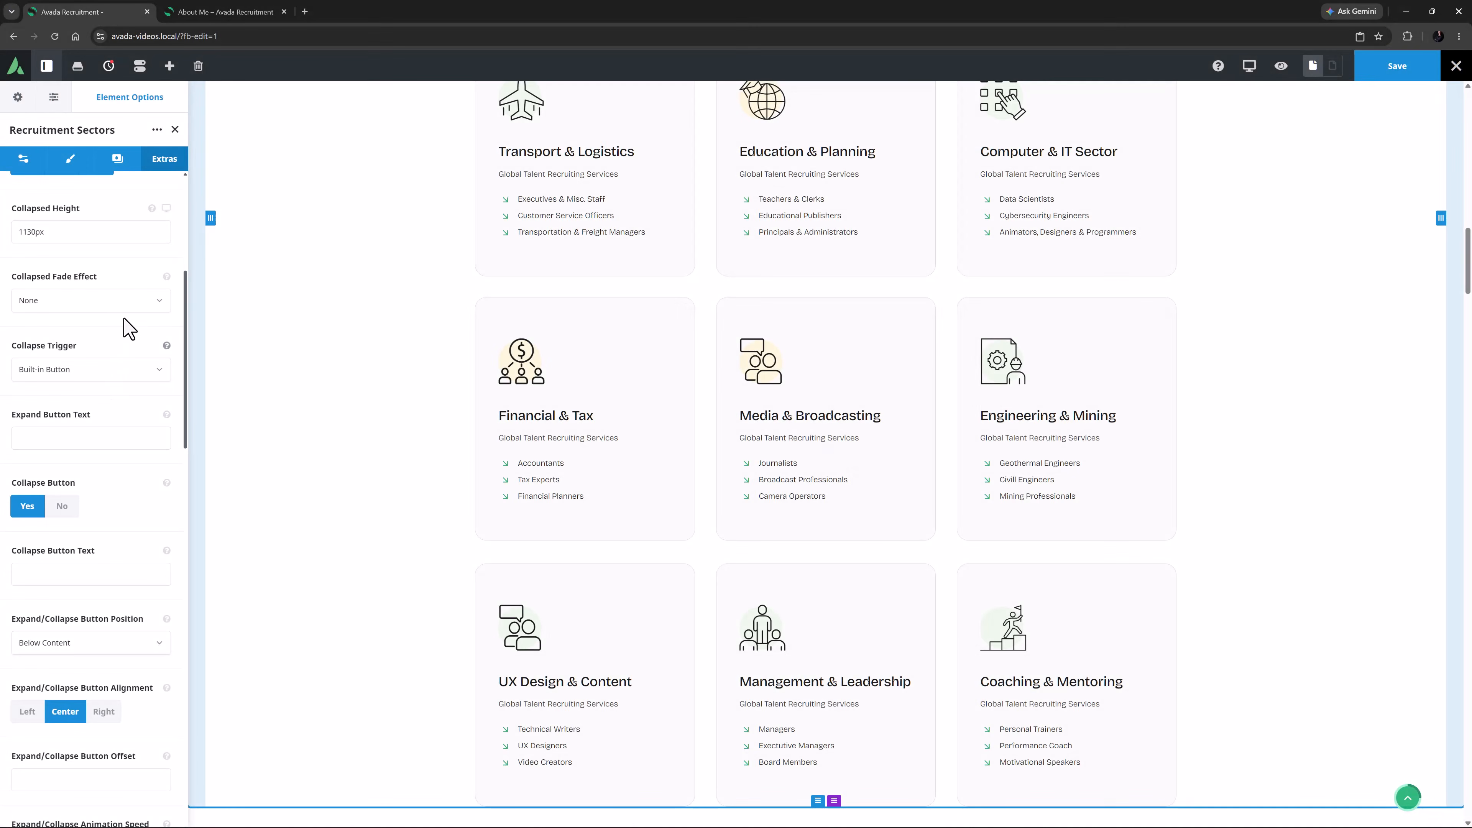
pyautogui.click(127, 301)
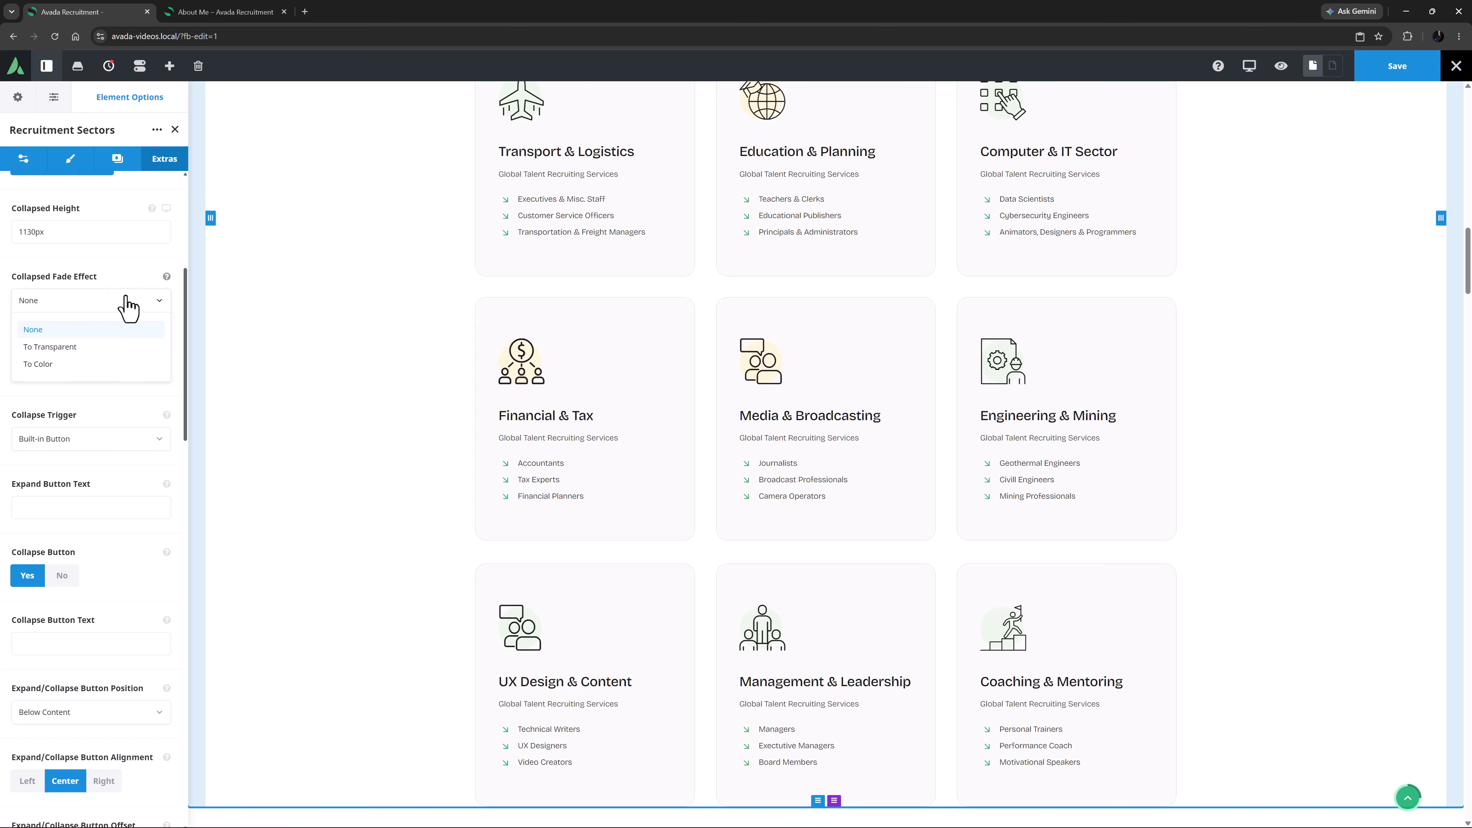
pyautogui.click(126, 300)
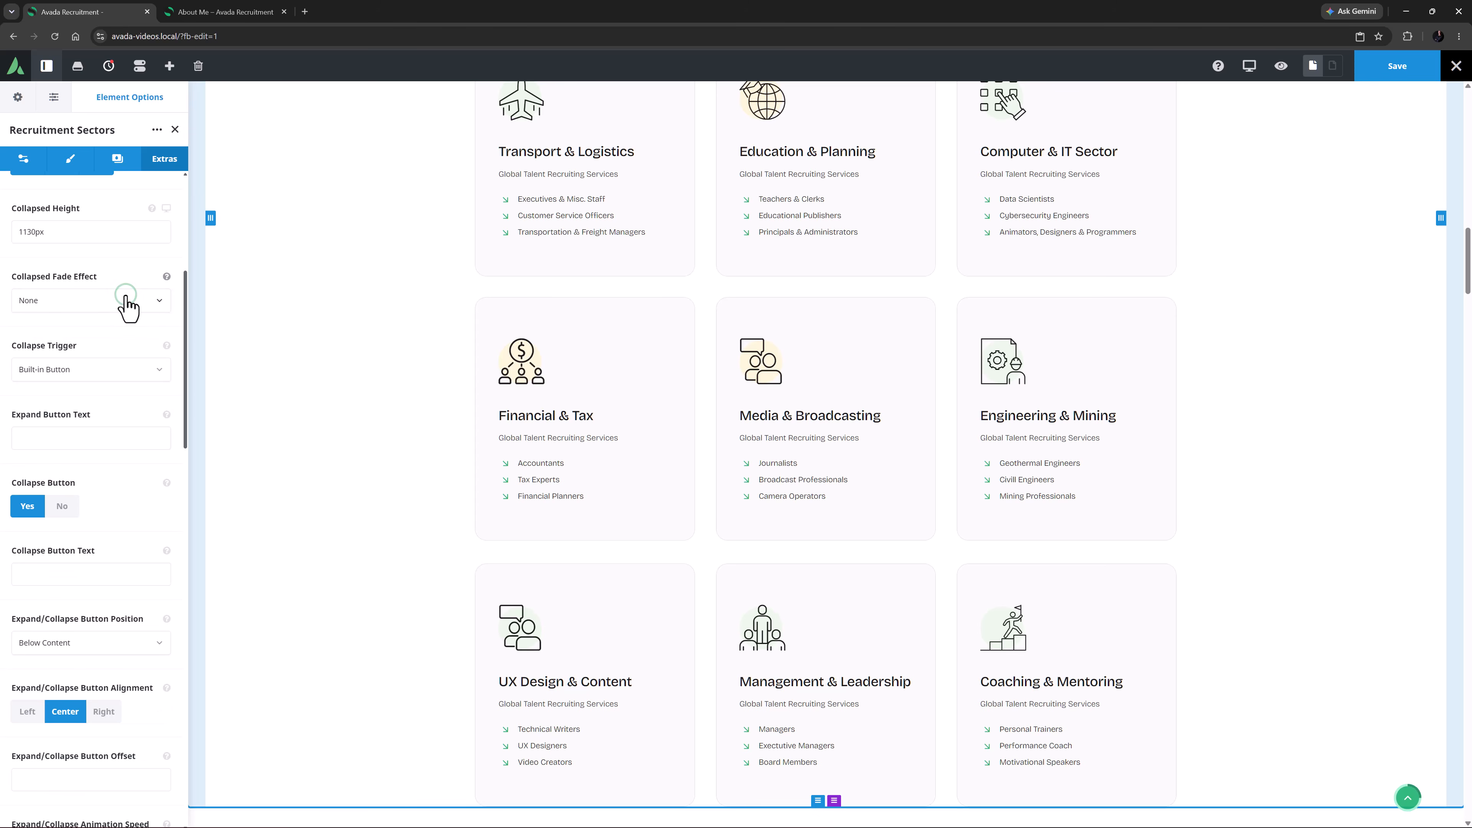
pyautogui.click(166, 276)
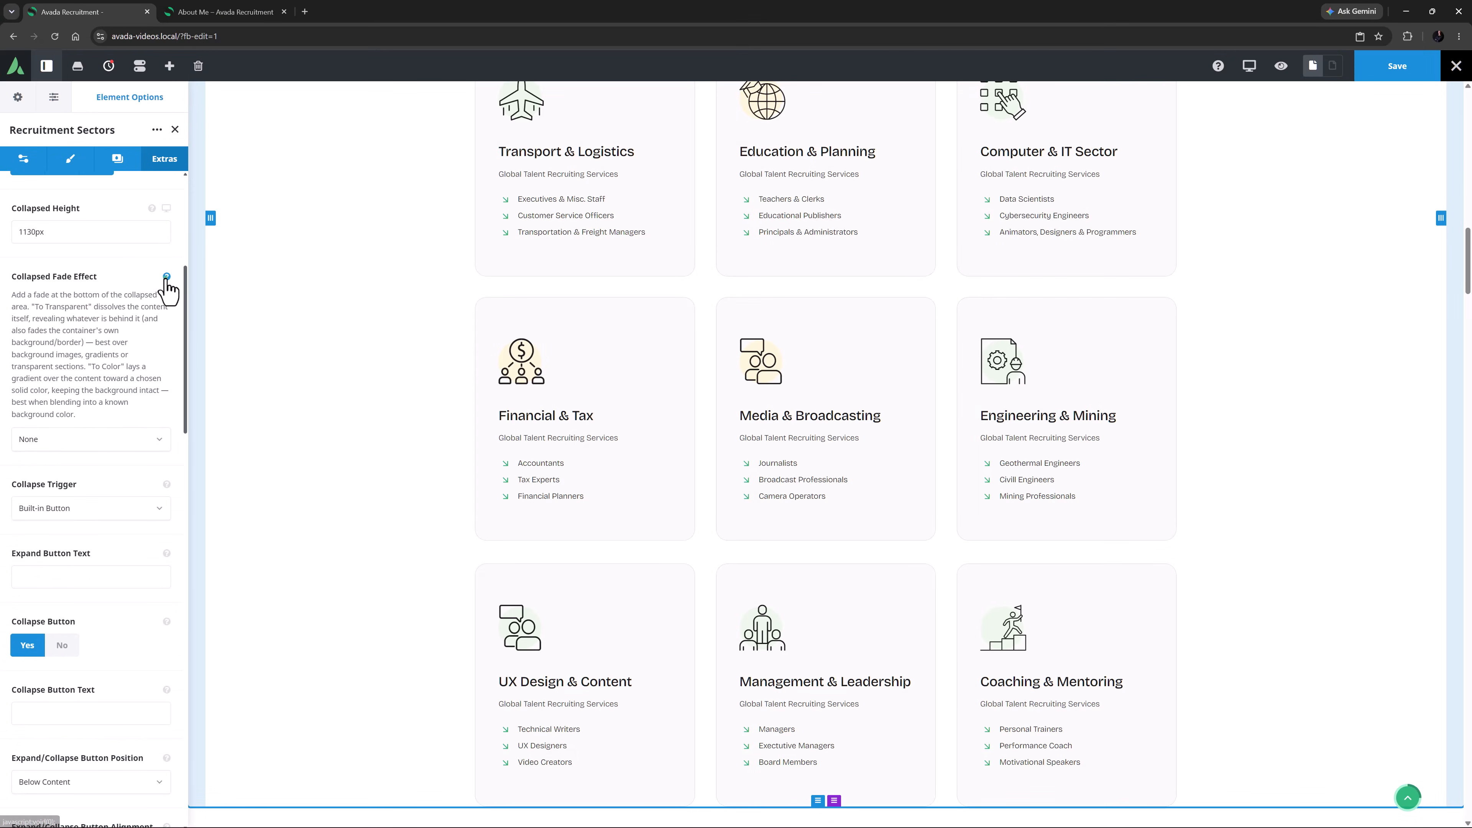
pyautogui.click(167, 278)
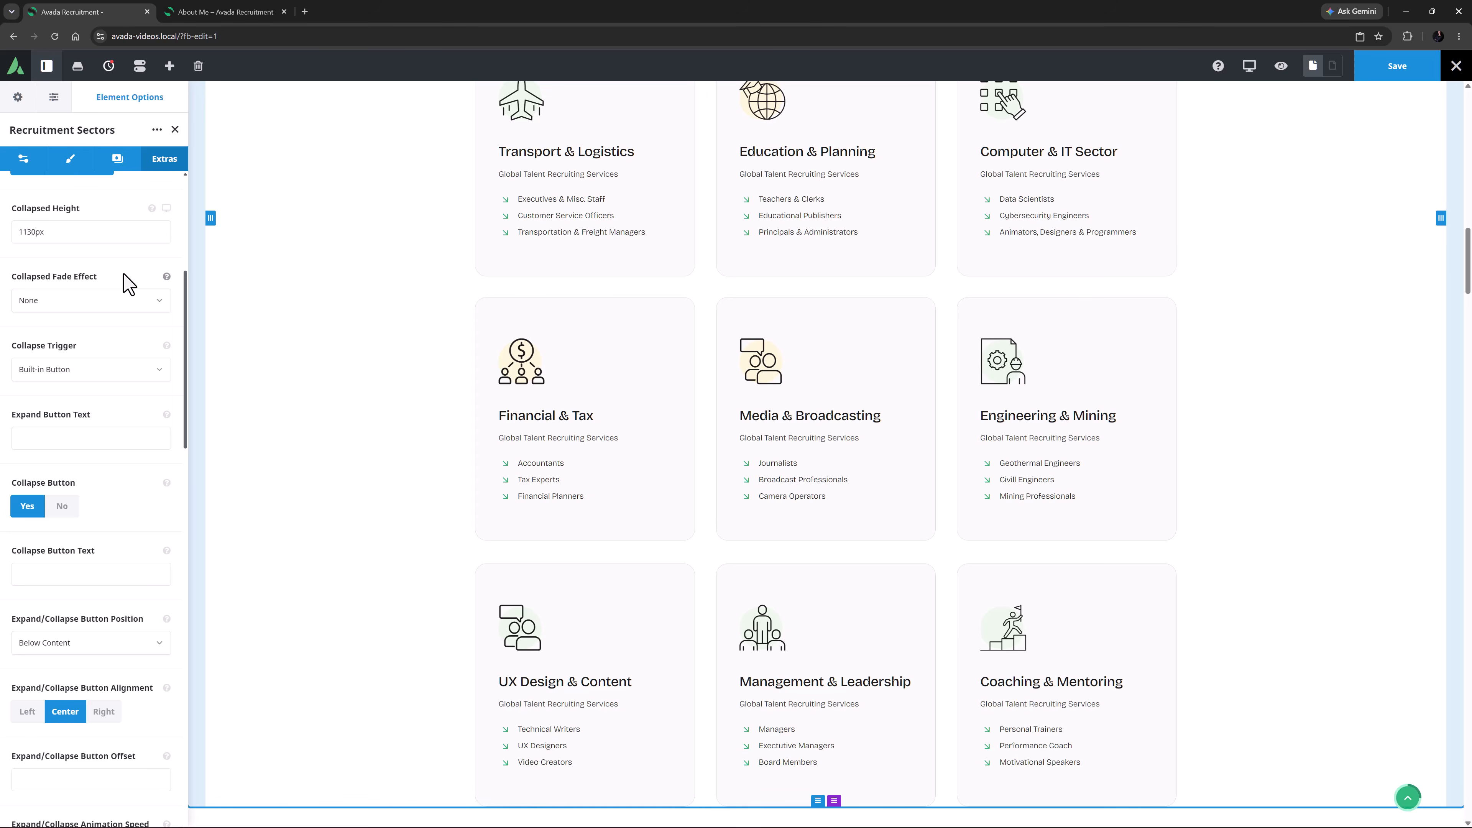
pyautogui.click(1282, 67)
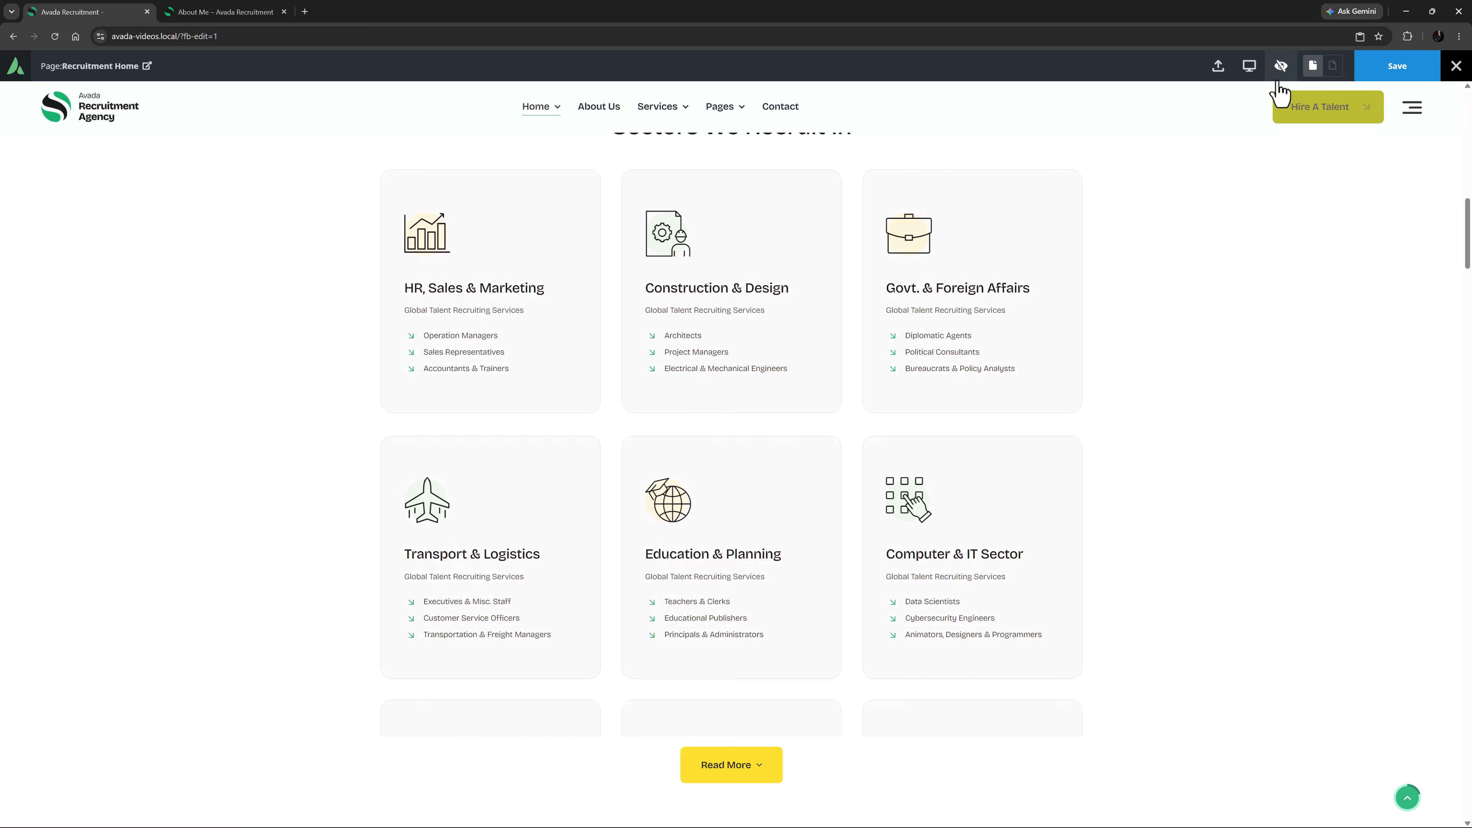
pyautogui.click(1280, 65)
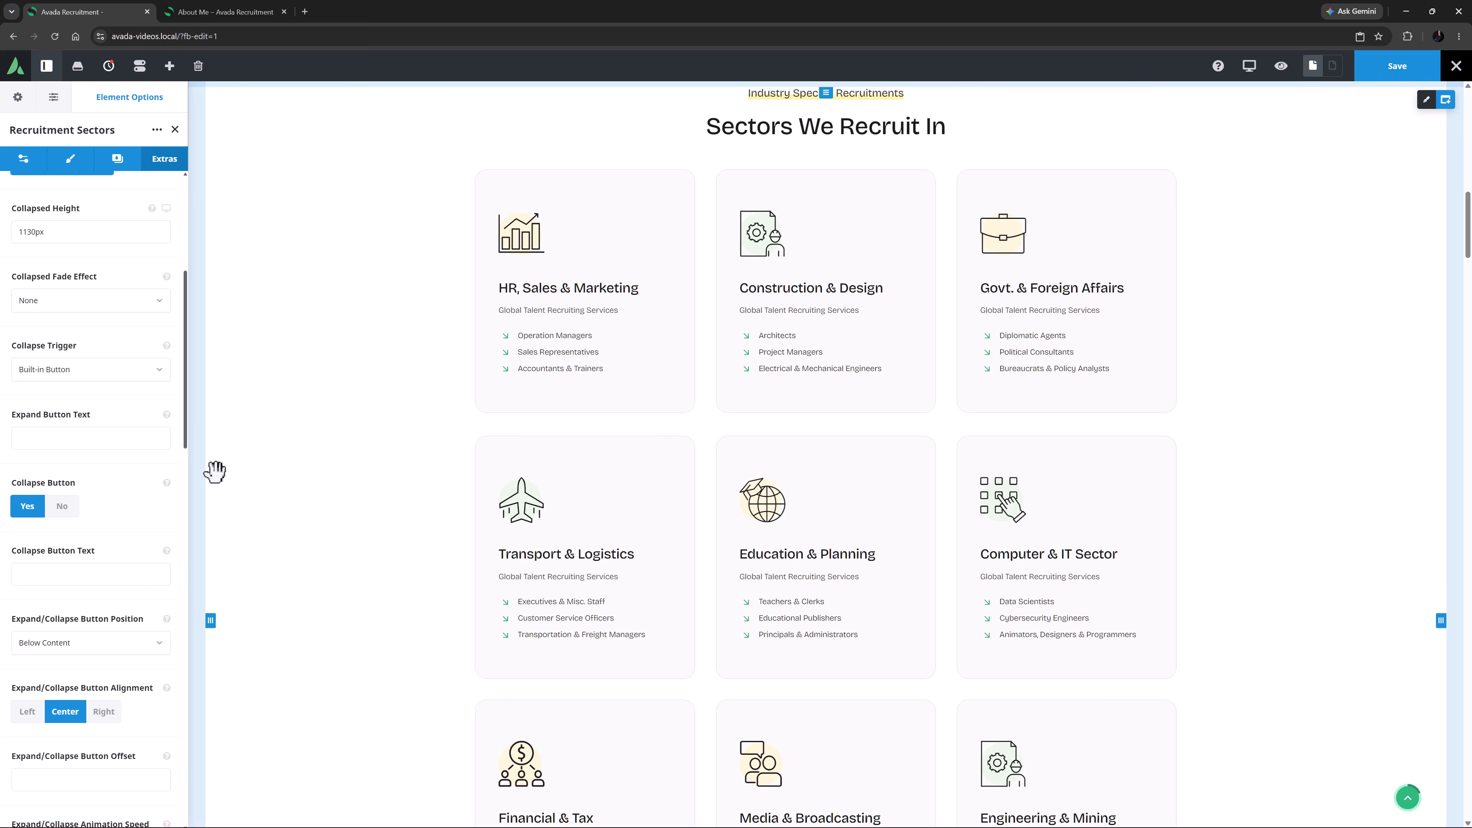
# Set the Collapse Trigger to External Link and add the Expand / Collapse Buttons library container below Recruitment Sectors
pyautogui.click(151, 369)
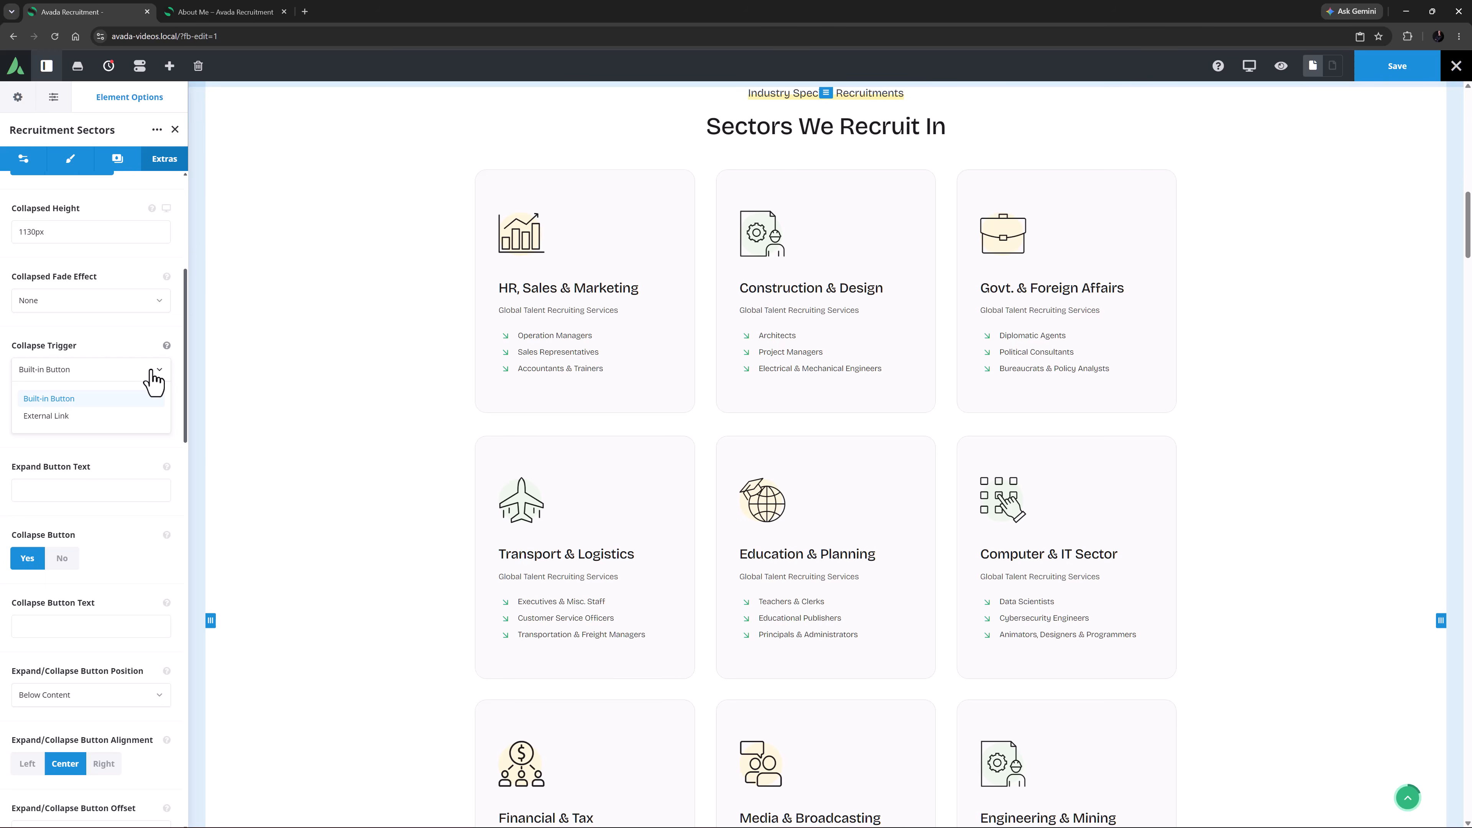
pyautogui.click(84, 416)
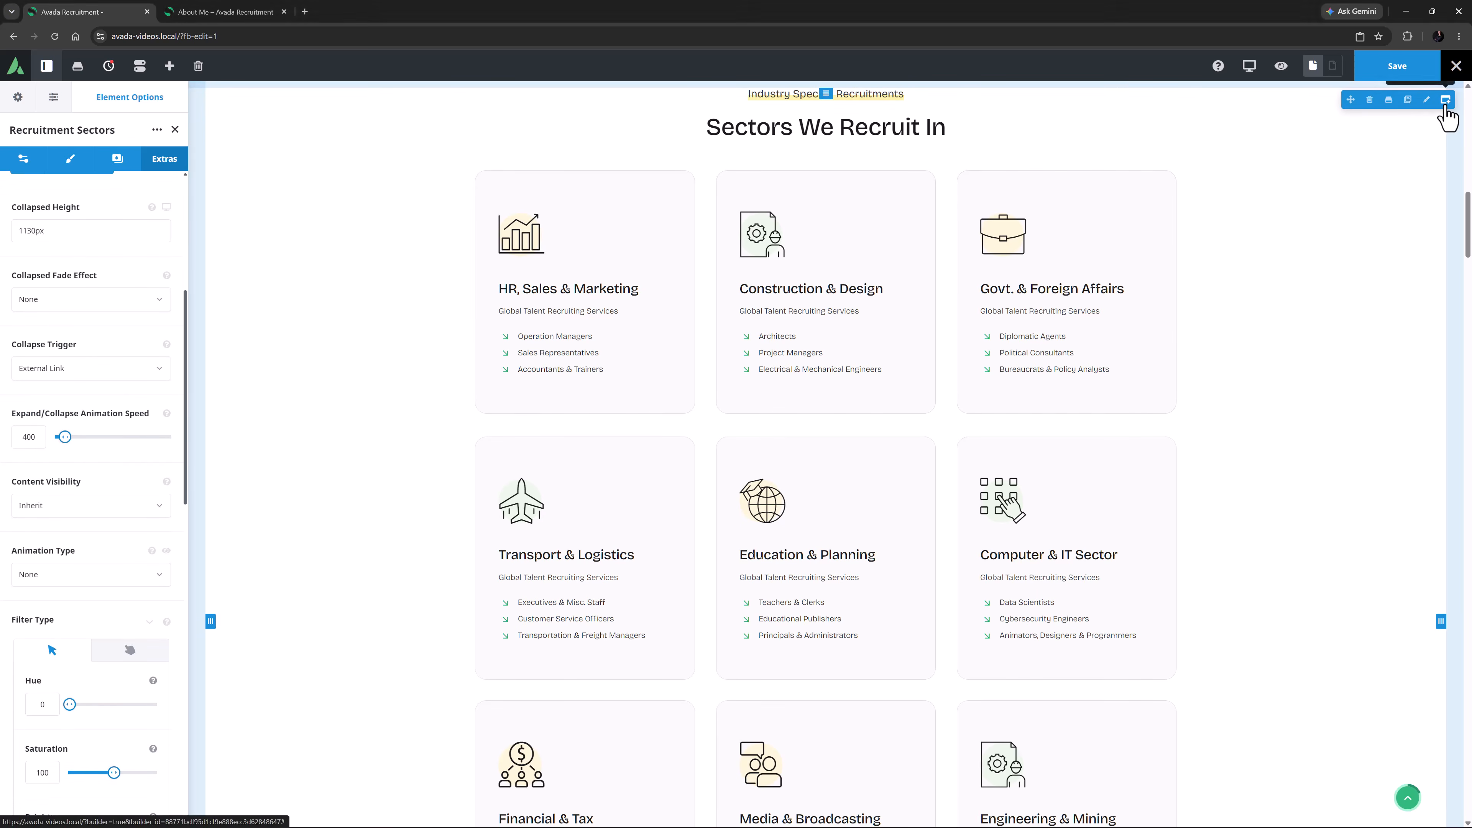
pyautogui.click(1445, 106)
pyautogui.click(255, 161)
pyautogui.click(257, 208)
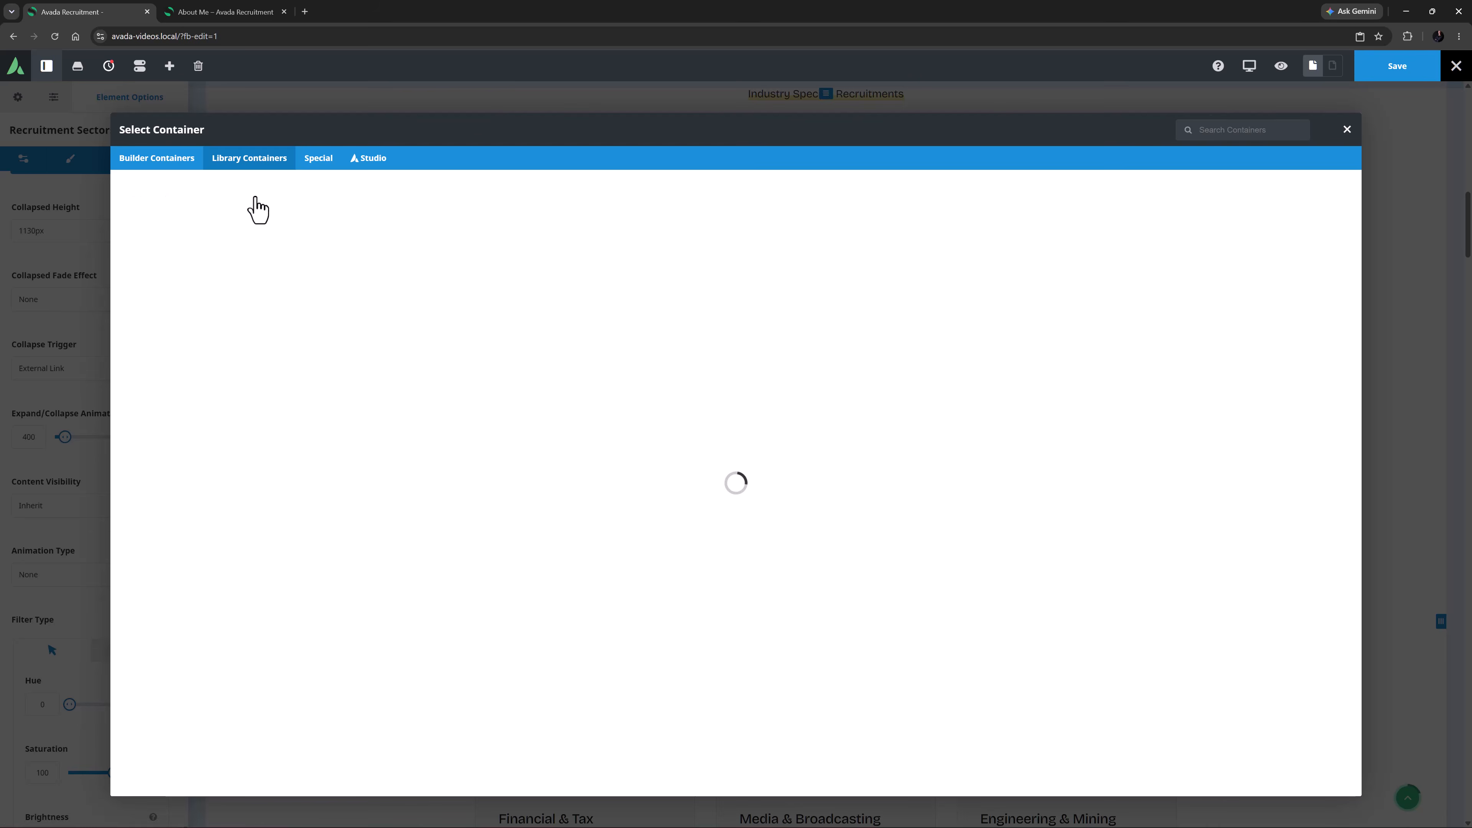
pyautogui.click(180, 137)
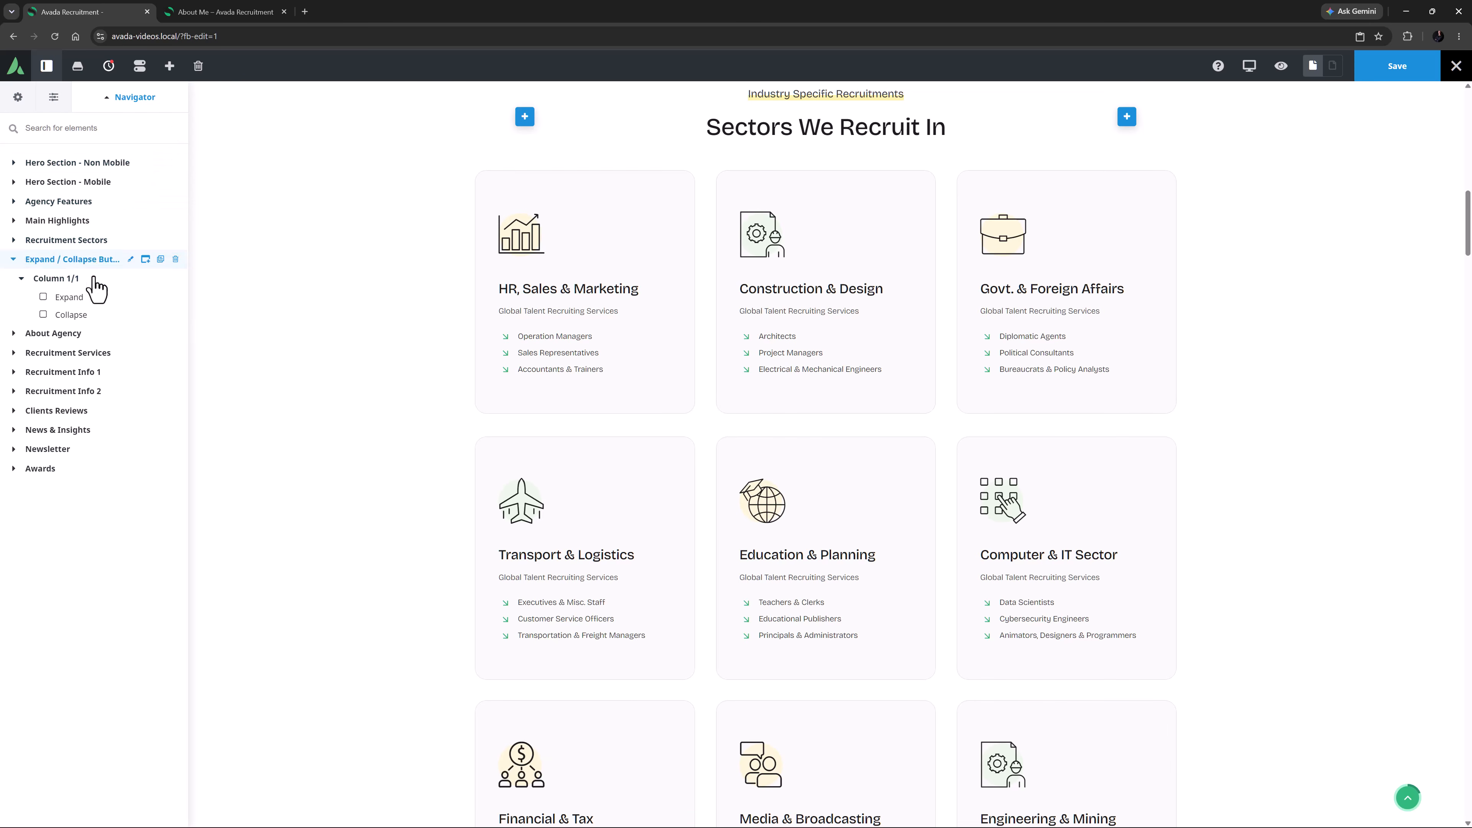
# Examine the Expand button's link settings, including its target element ID and the available dynamic data actions
pyautogui.scroll(-12, 408, 464)
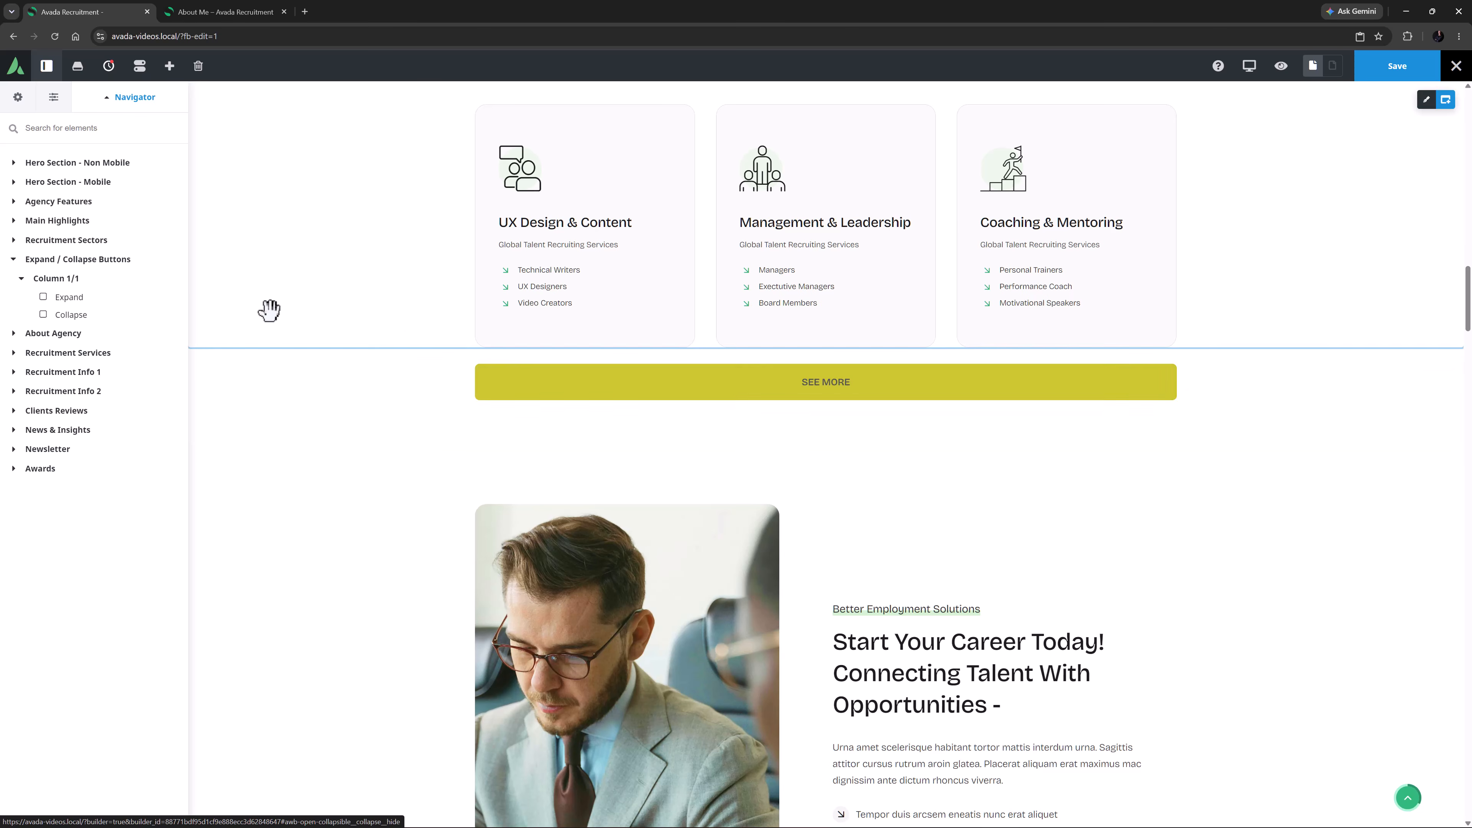
pyautogui.moveTo(132, 296)
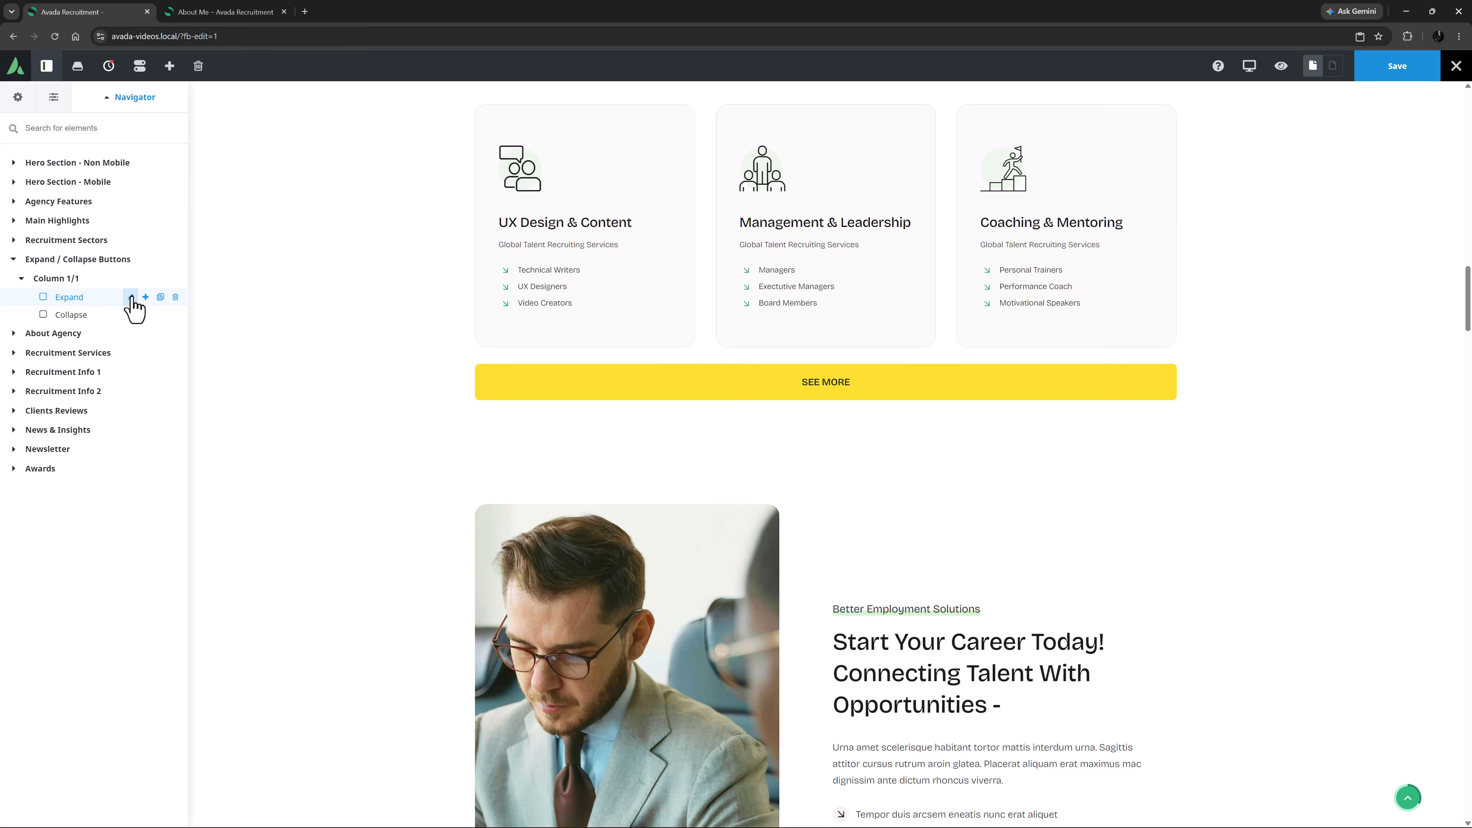
pyautogui.click(130, 297)
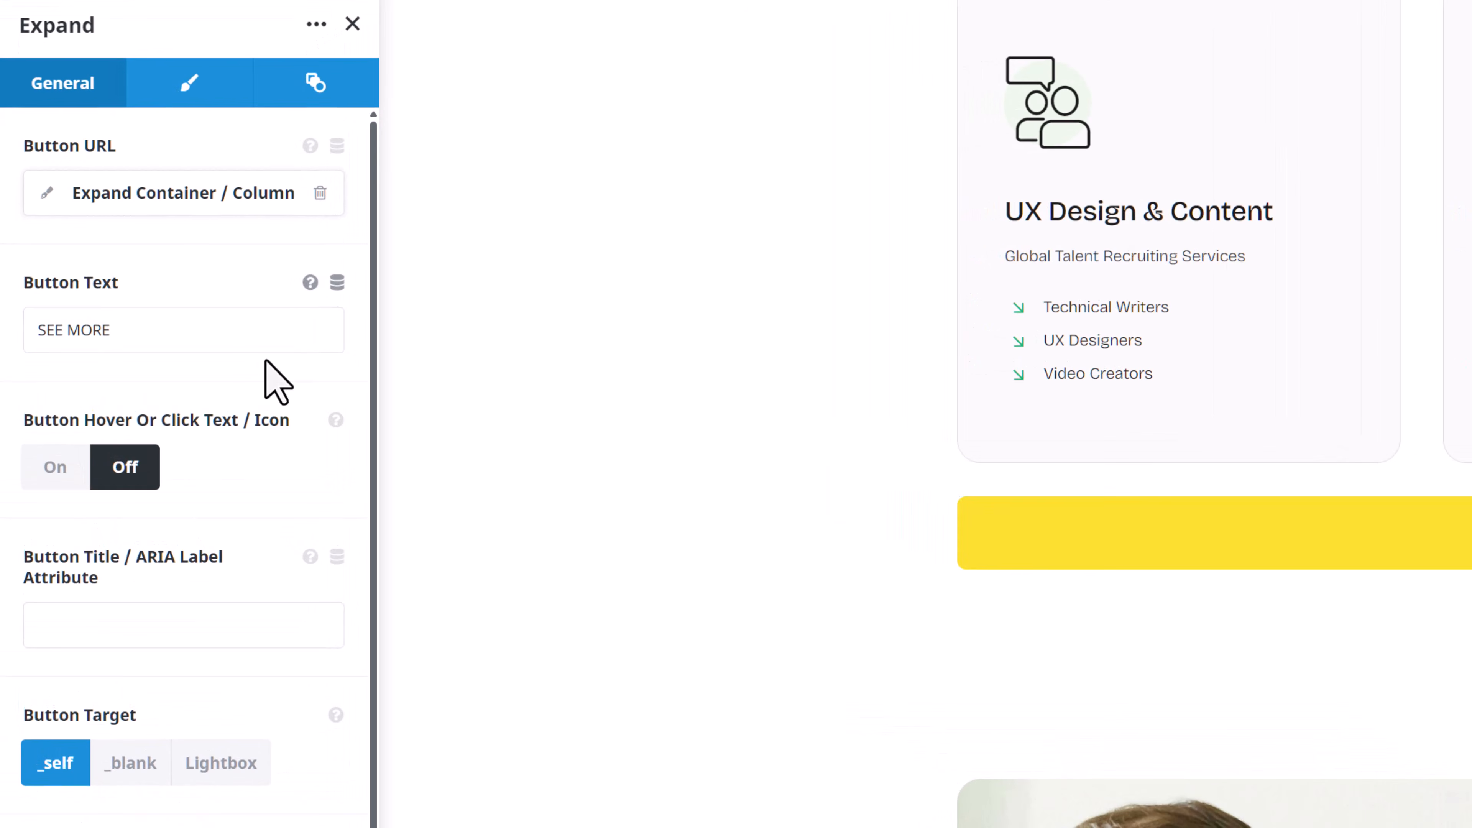
pyautogui.click(45, 195)
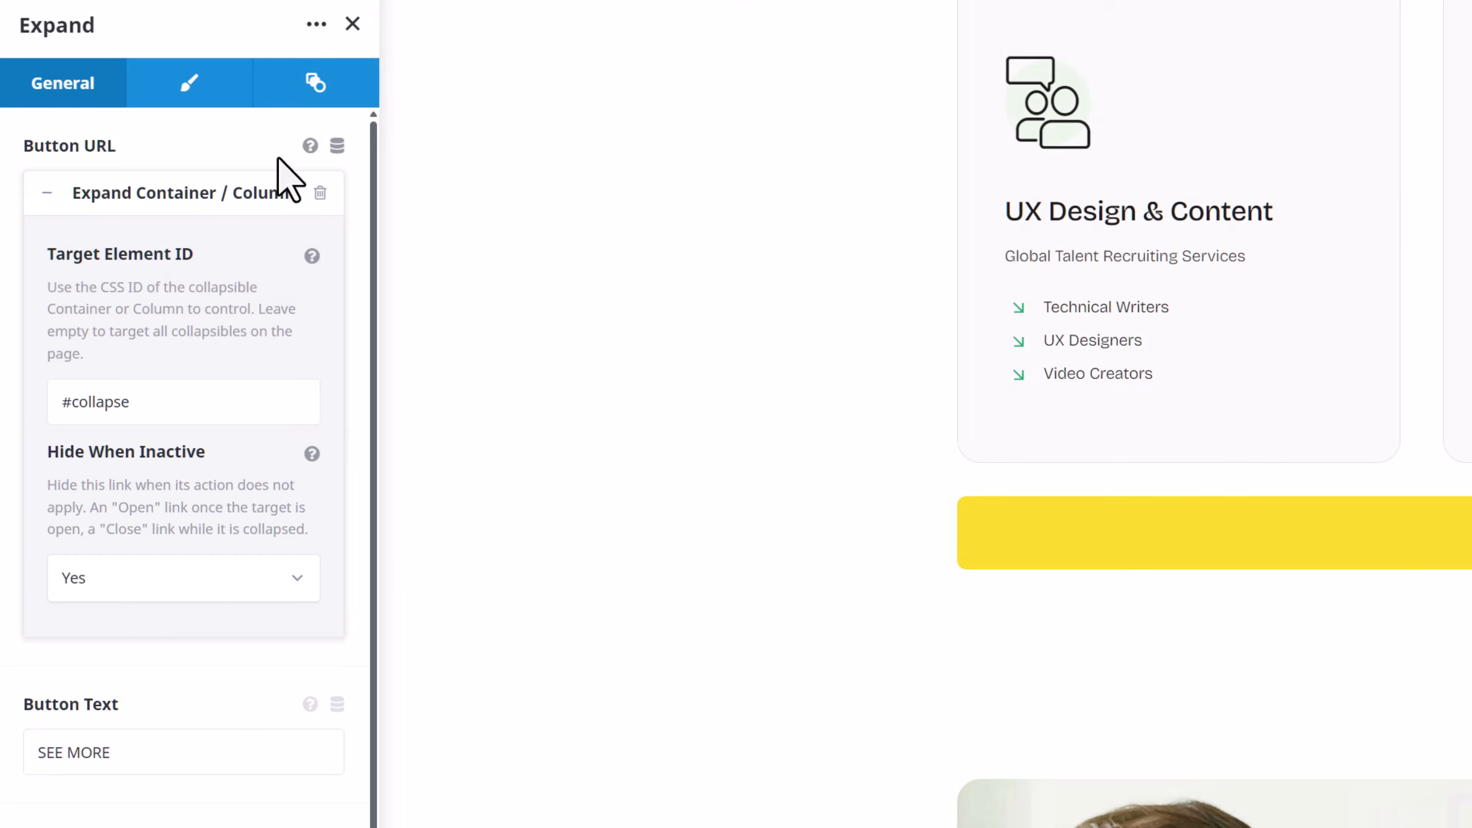
pyautogui.click(337, 146)
pyautogui.scroll(-10, 263, 405)
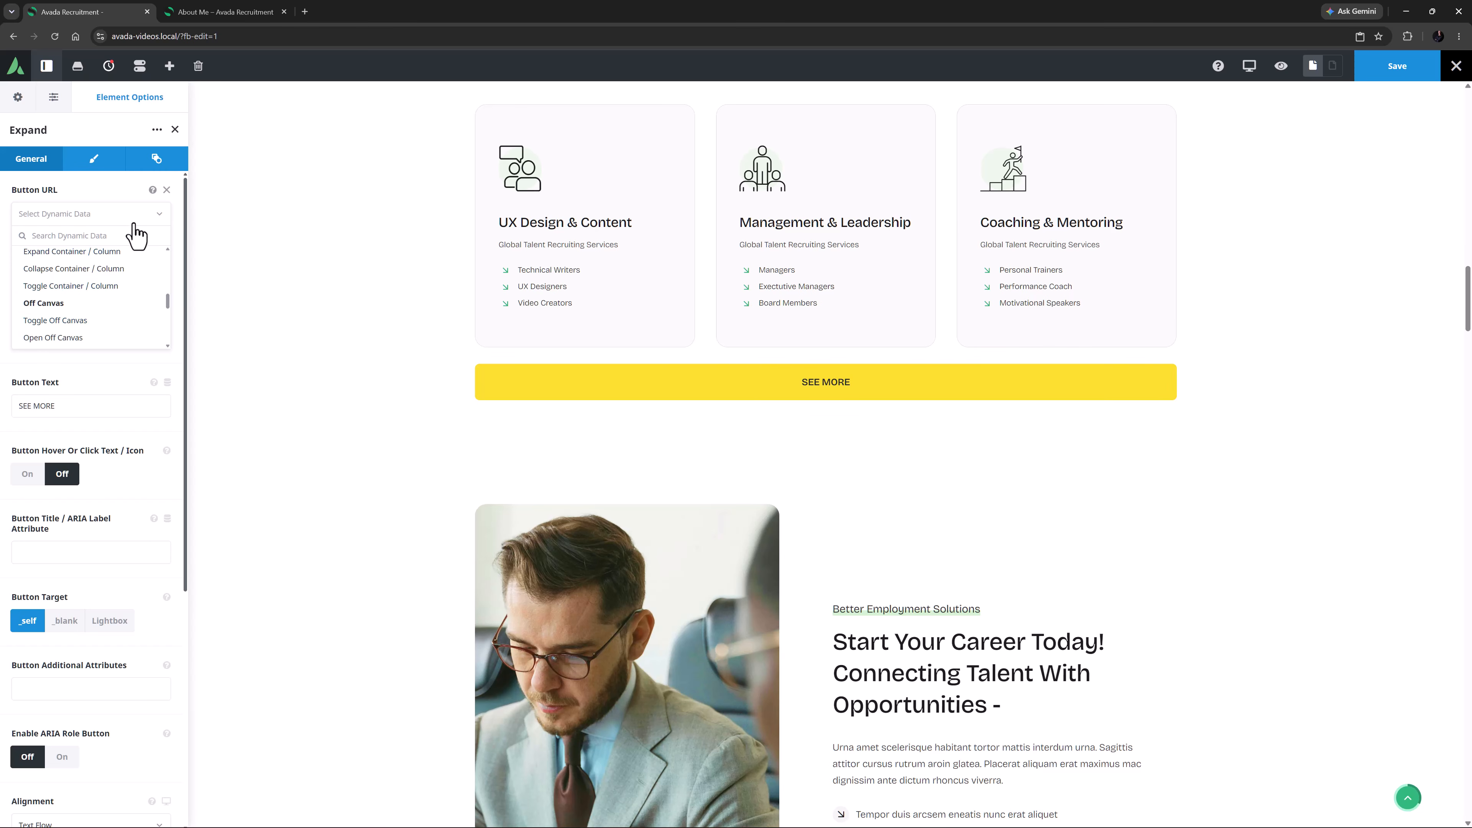
pyautogui.click(166, 190)
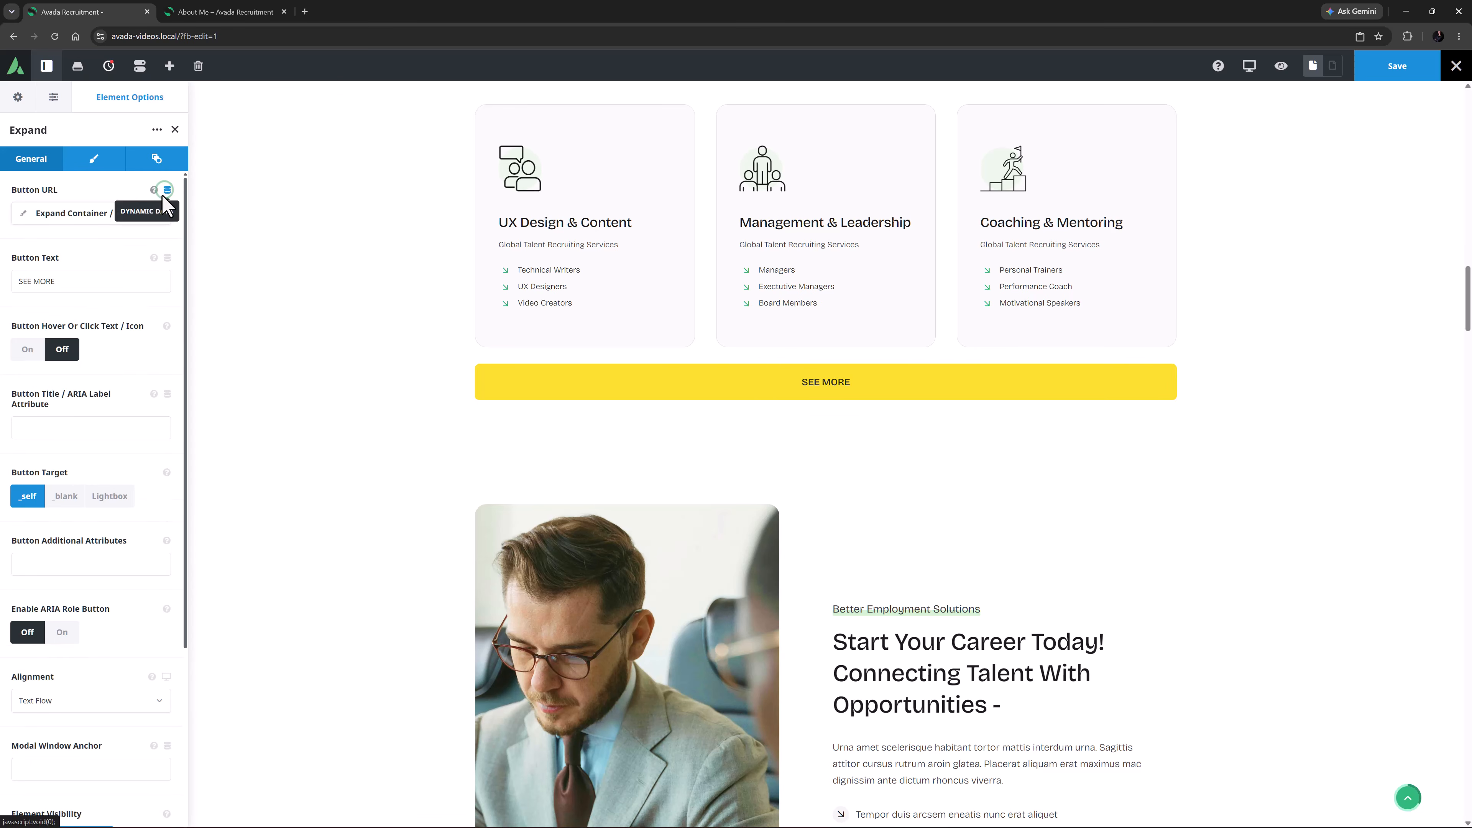
pyautogui.click(174, 130)
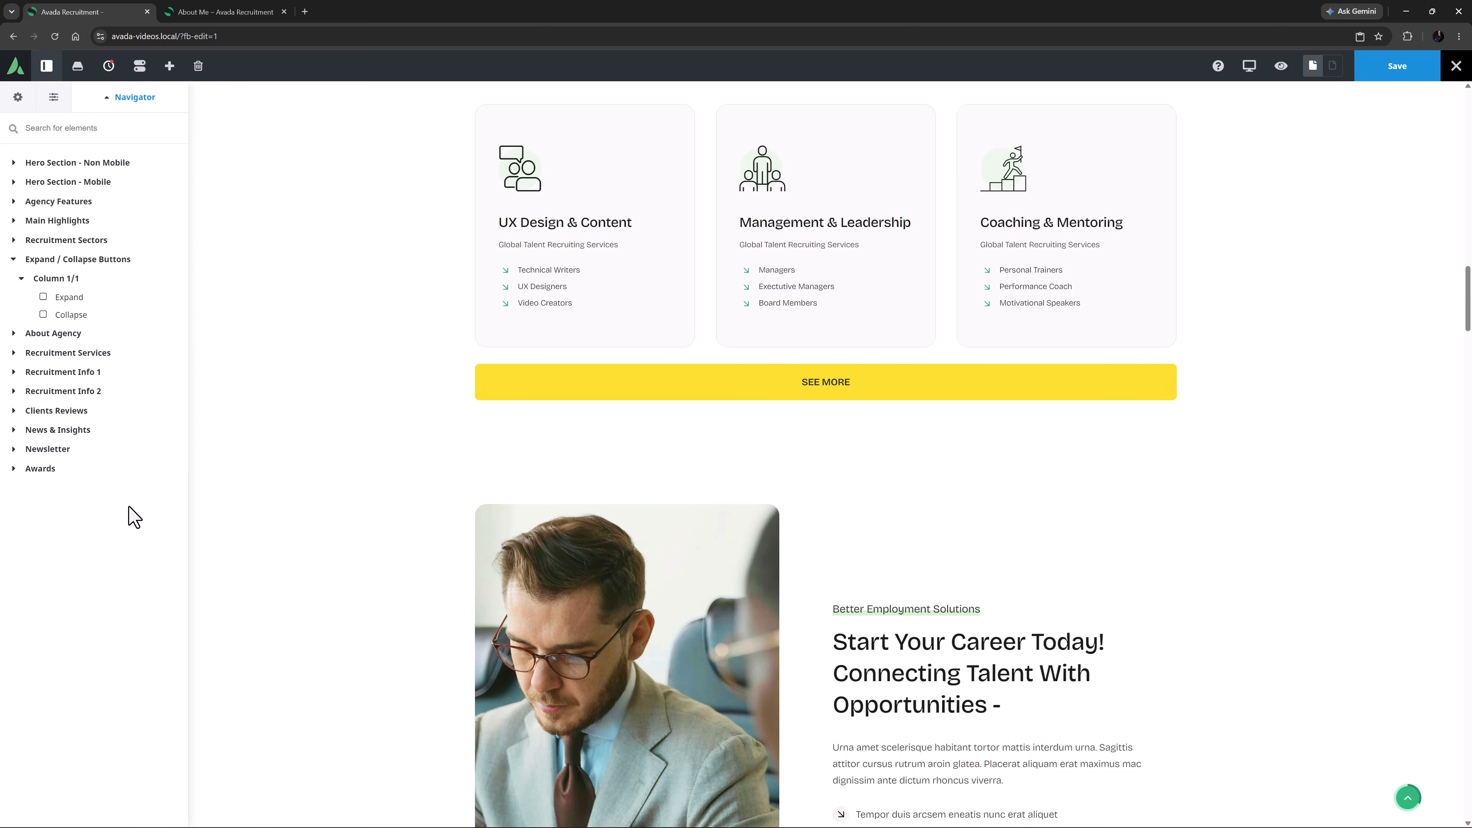
# Delete the Expand / Collapse Buttons container and set the Collapse Trigger of Recruitment Sectors to Built-in Button
pyautogui.moveTo(838, 418)
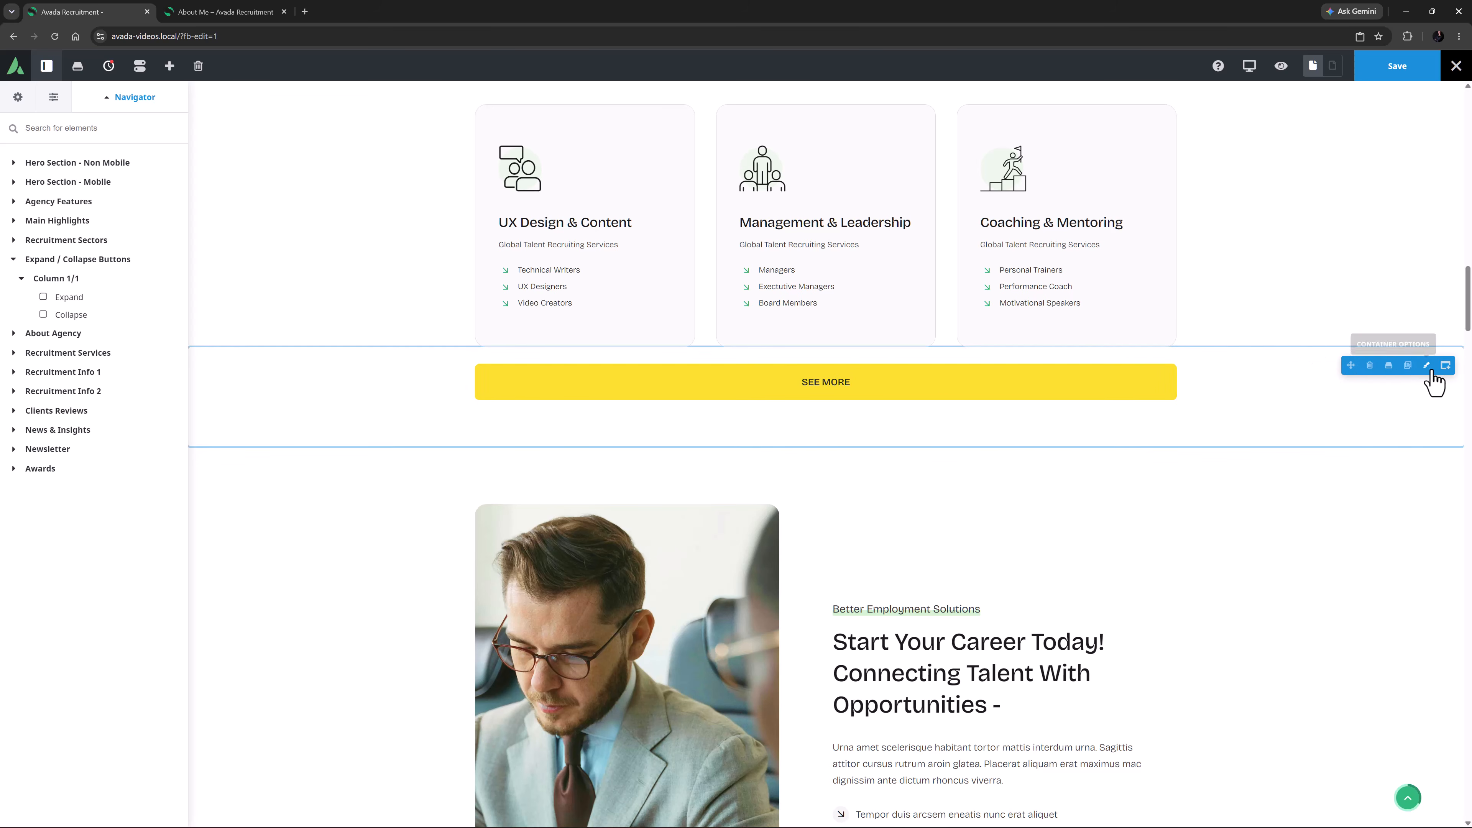
pyautogui.click(1370, 364)
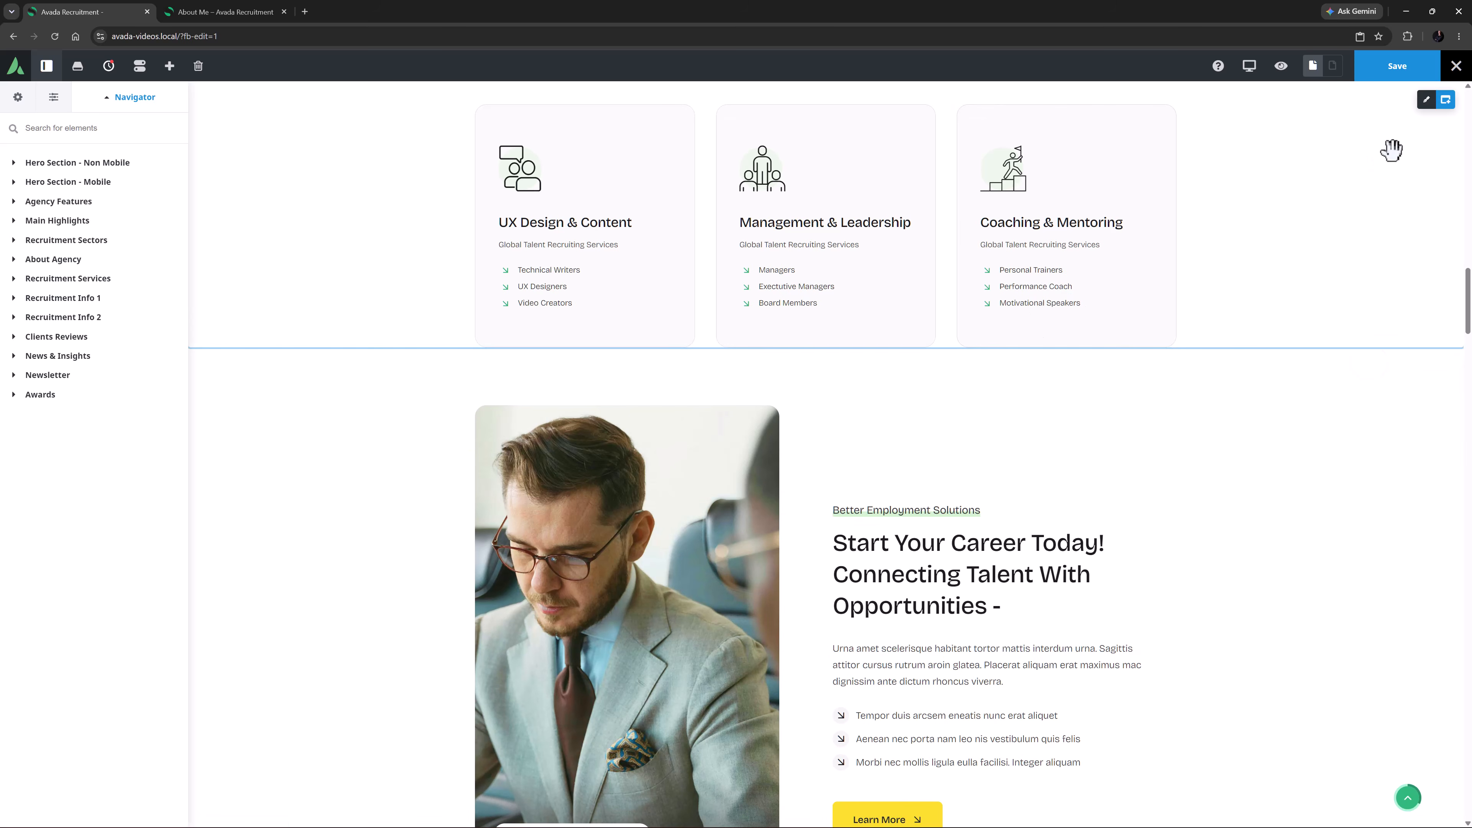
pyautogui.click(1426, 104)
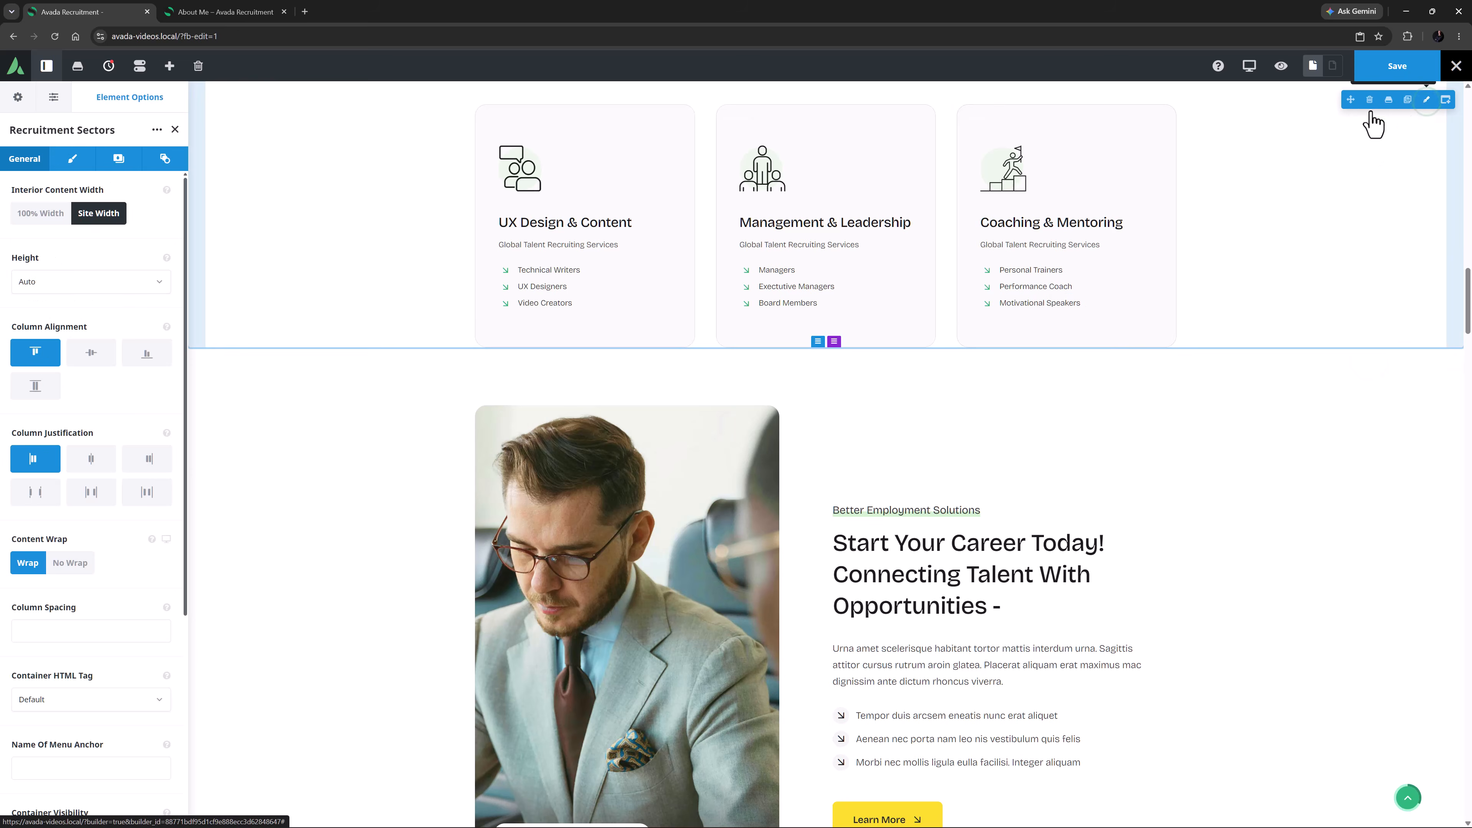
pyautogui.click(164, 168)
pyautogui.scroll(-5, 142, 406)
pyautogui.click(71, 369)
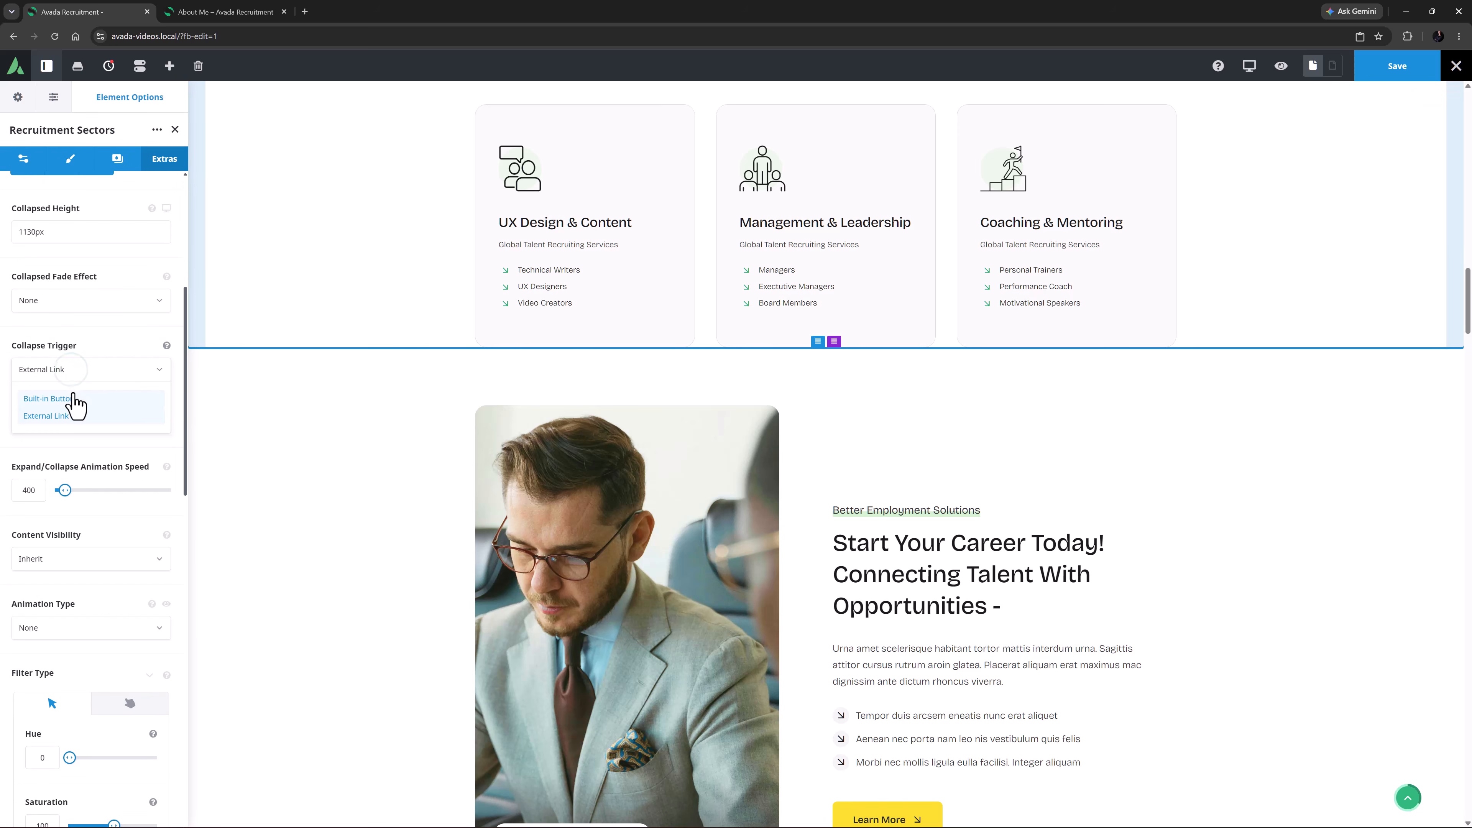
pyautogui.click(74, 399)
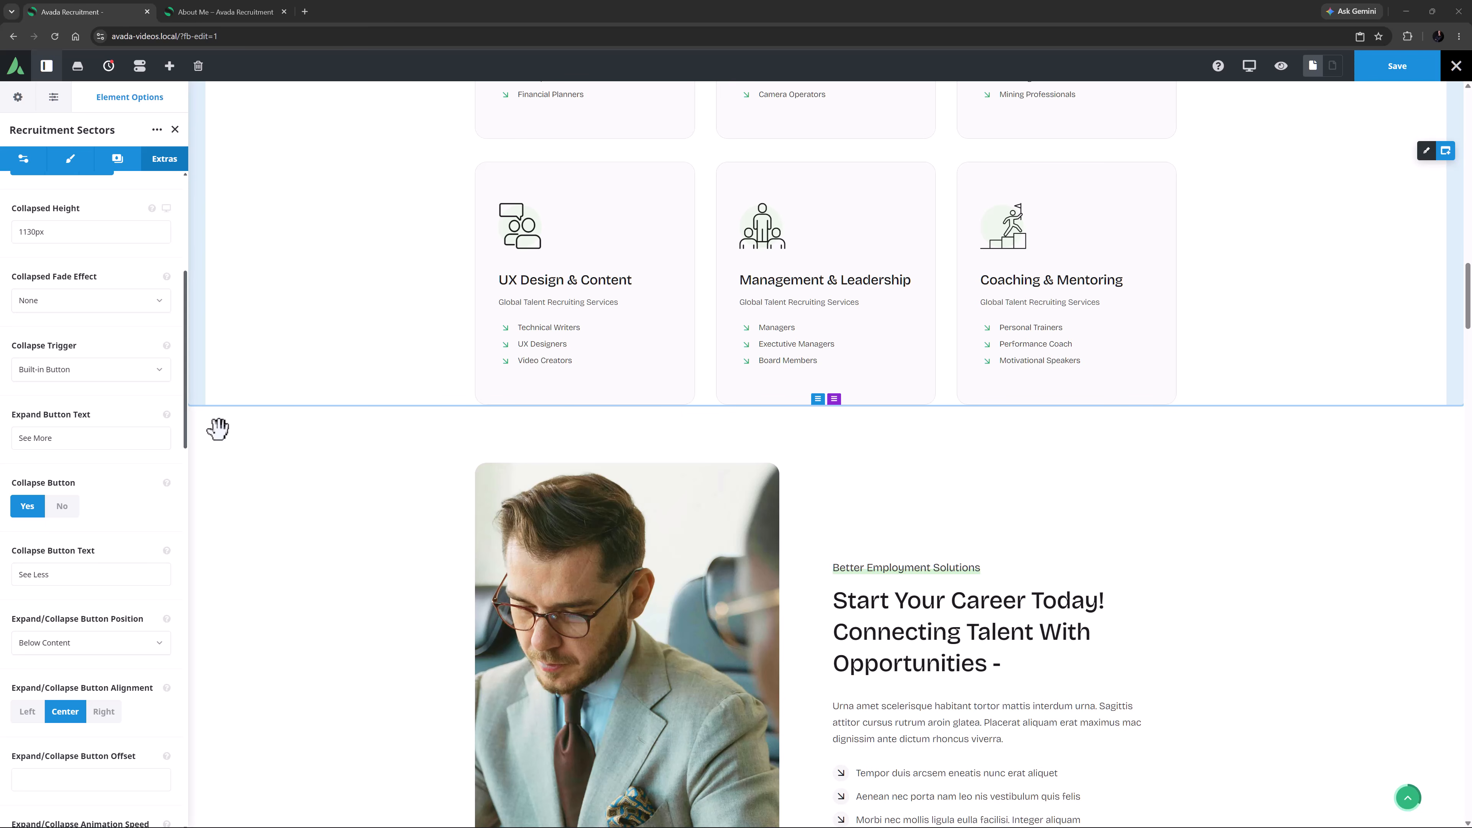
# Set the Expand Button Text to "See More" and show the description of the Collapse Button option
pyautogui.scroll(-2, 55, 401)
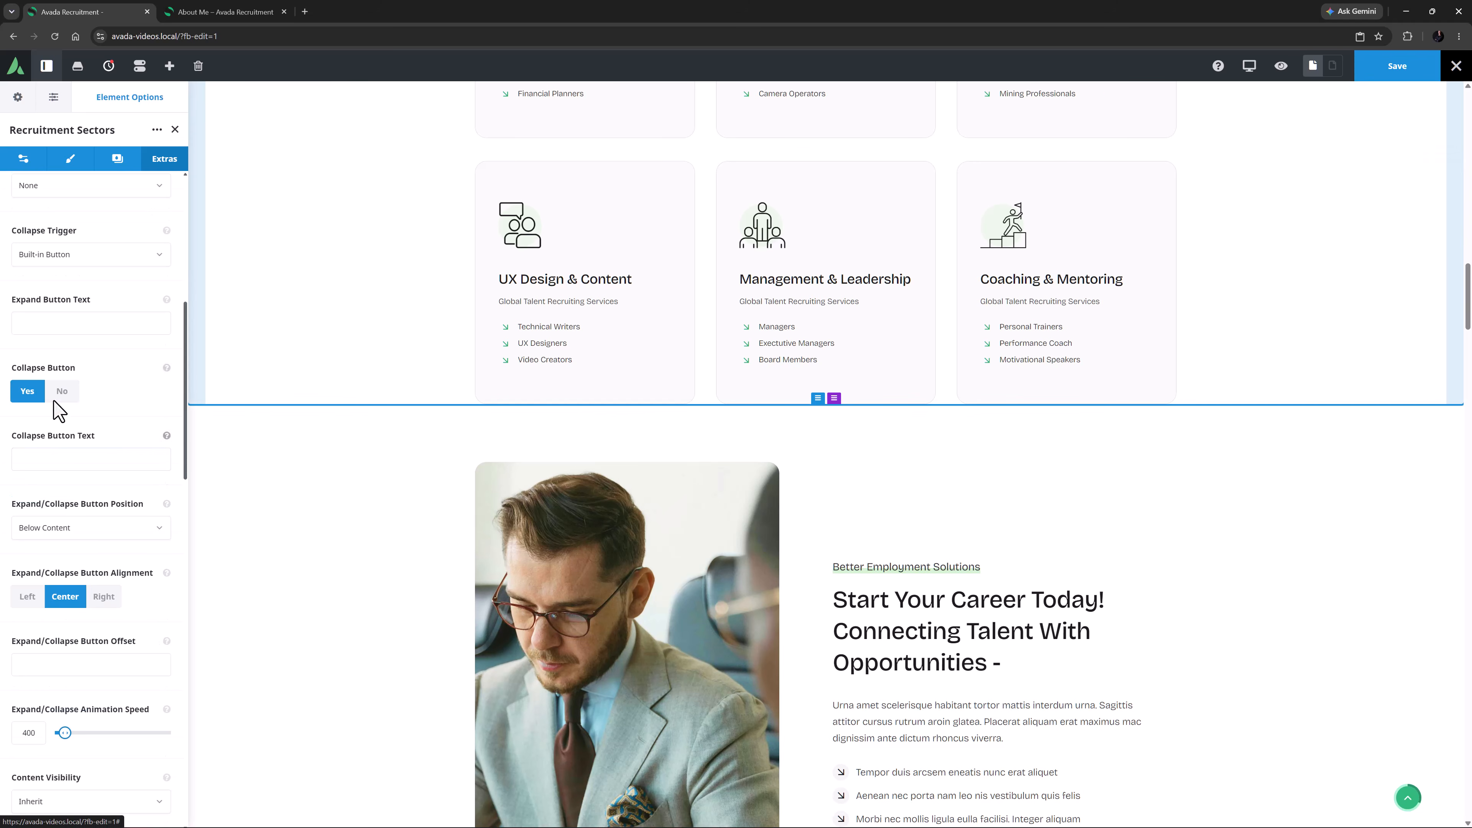
pyautogui.click(26, 322)
pyautogui.write('See More')
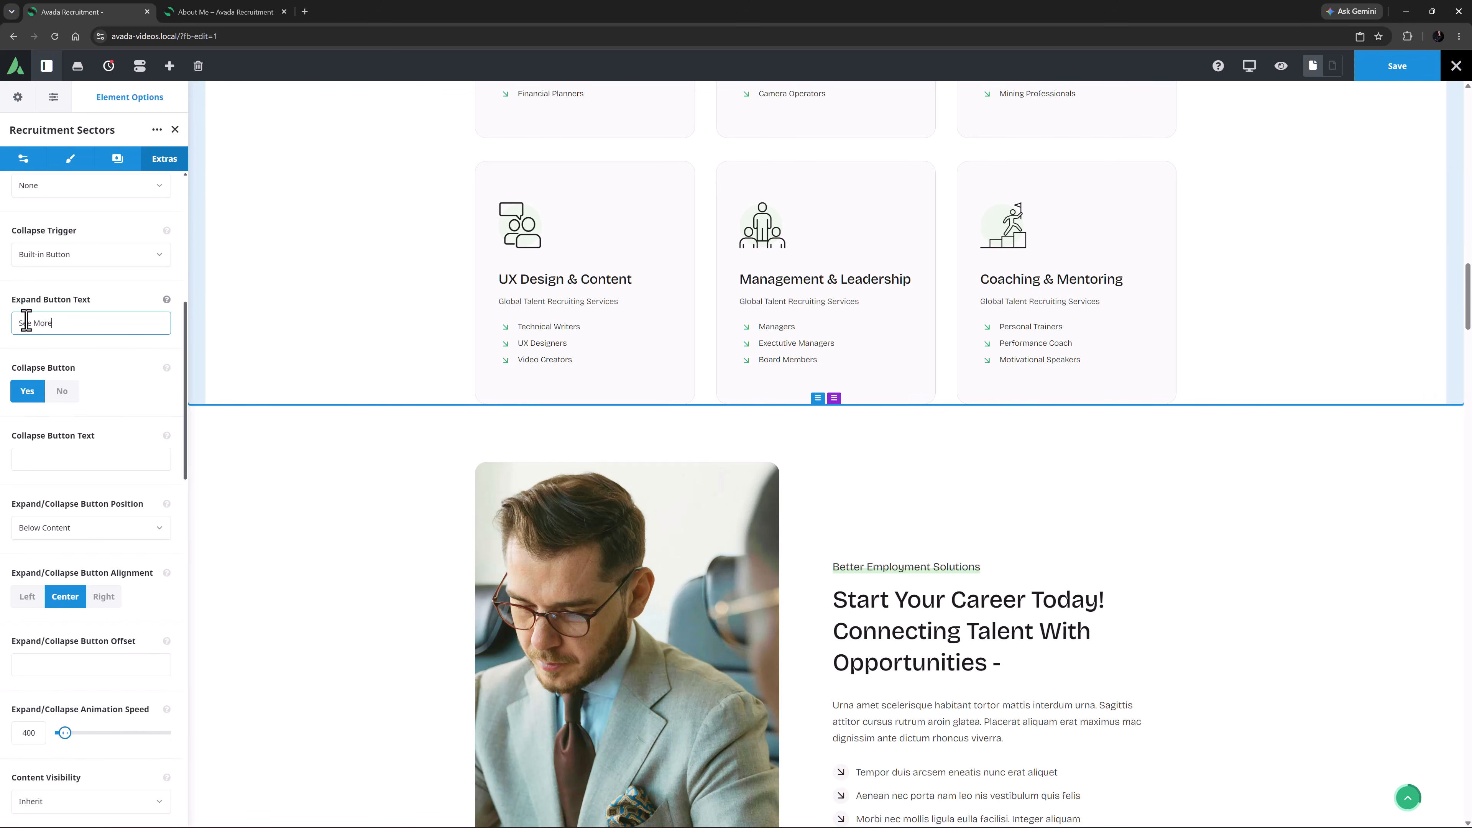
pyautogui.press('Tab')
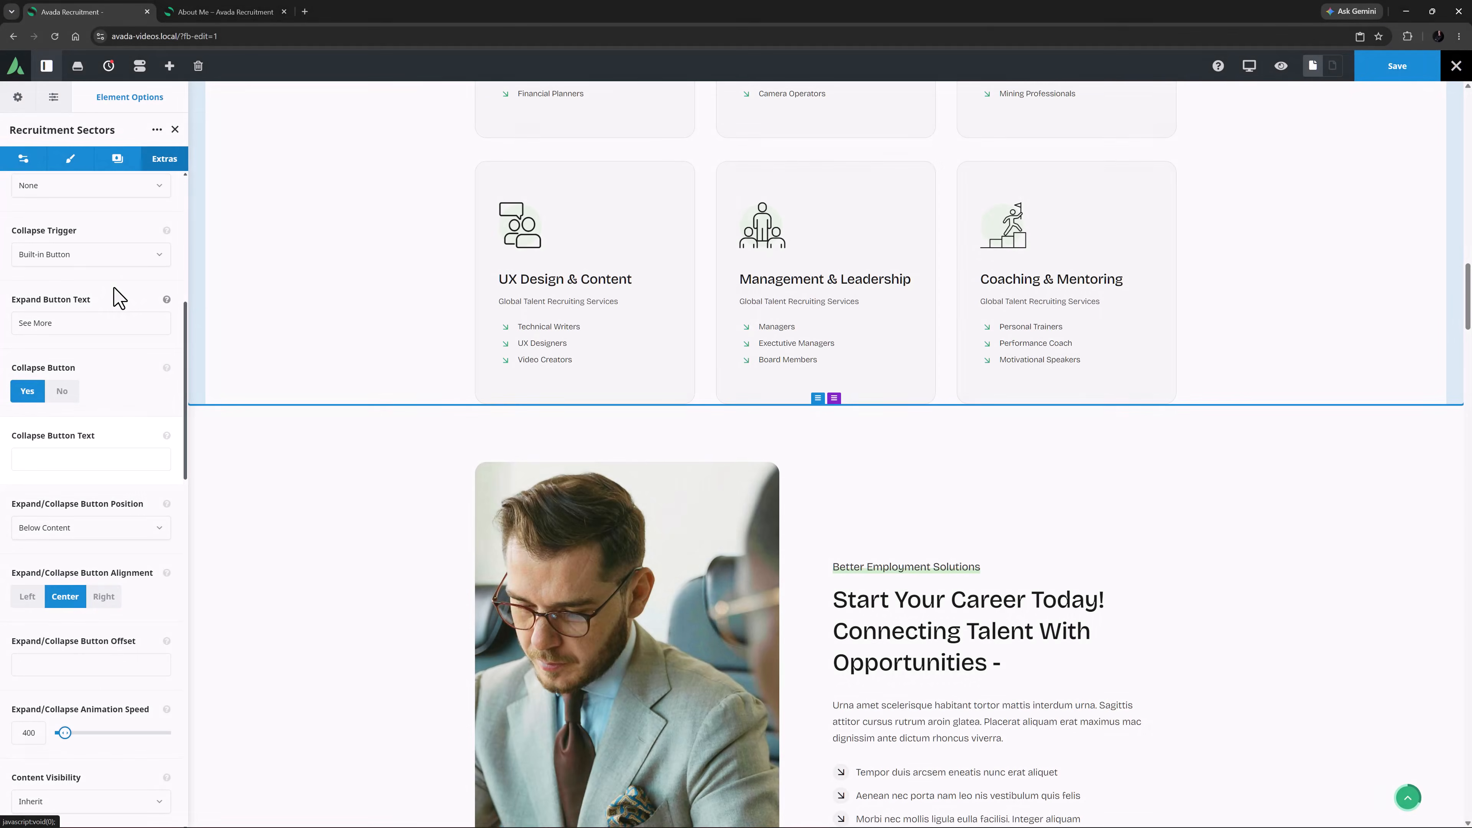
pyautogui.click(167, 369)
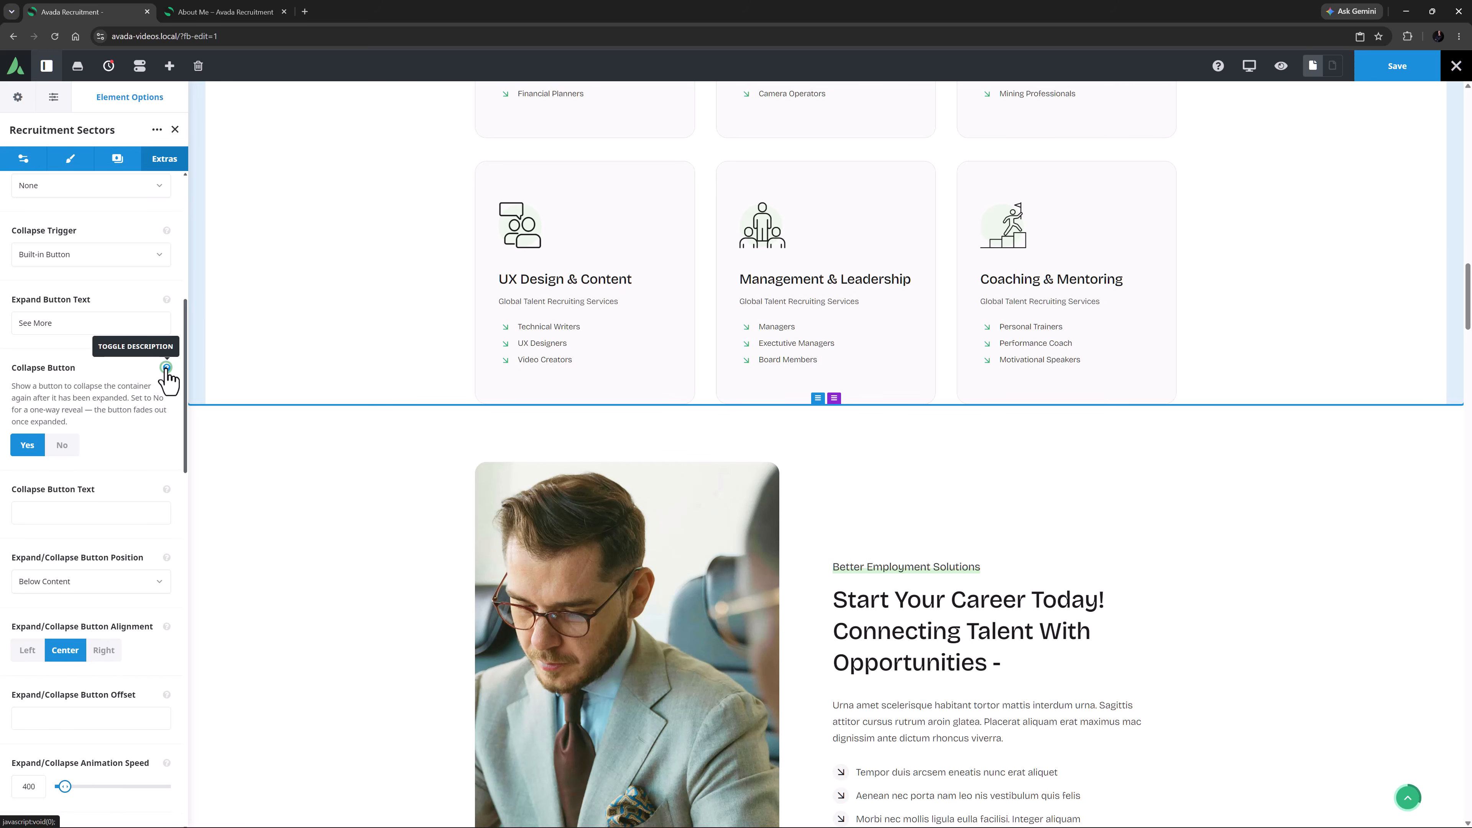
# Hide the Collapse Button description and set the Collapse Button Text to "See Less"
pyautogui.click(167, 368)
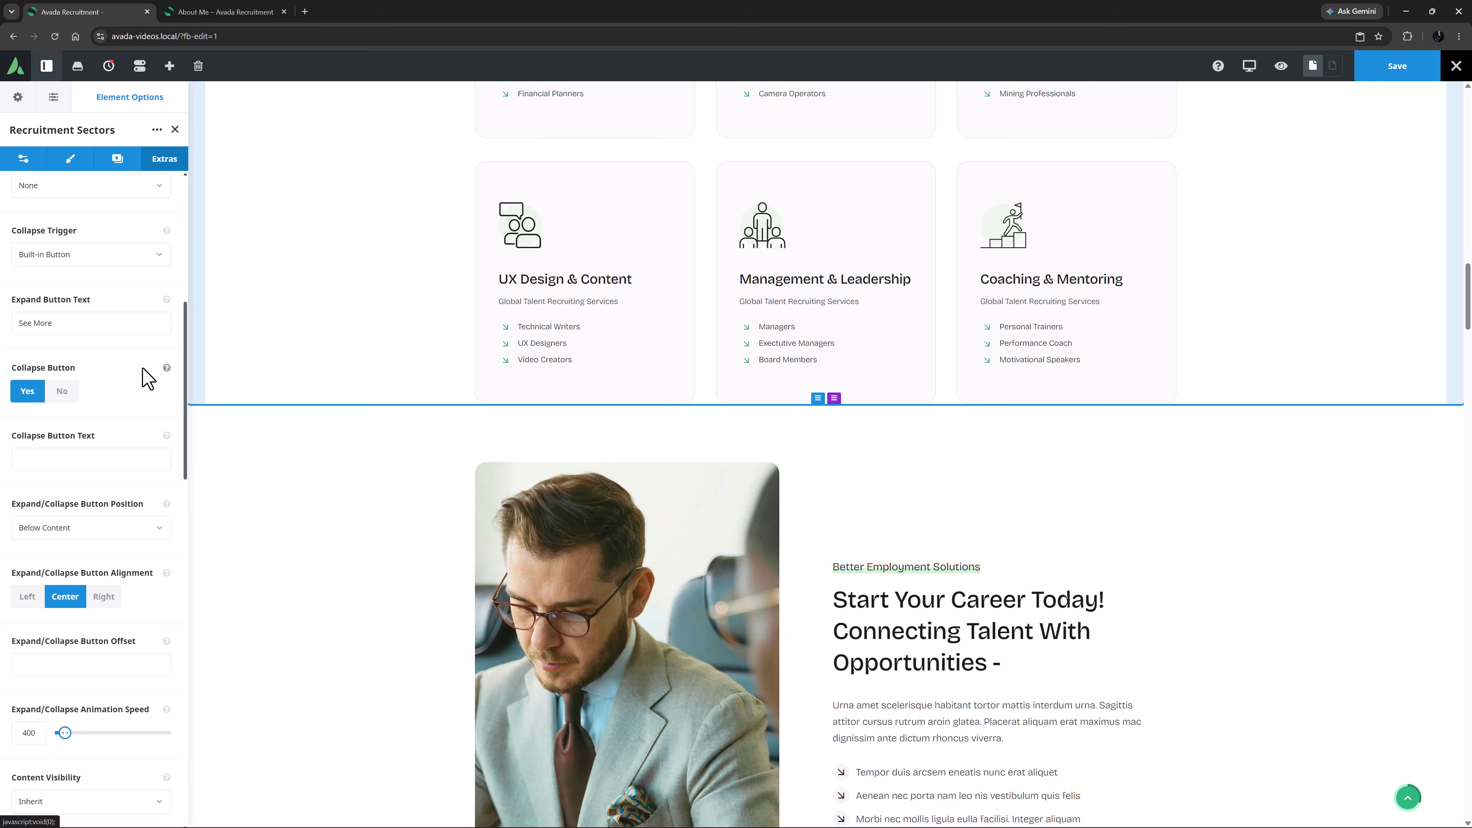
pyautogui.click(45, 457)
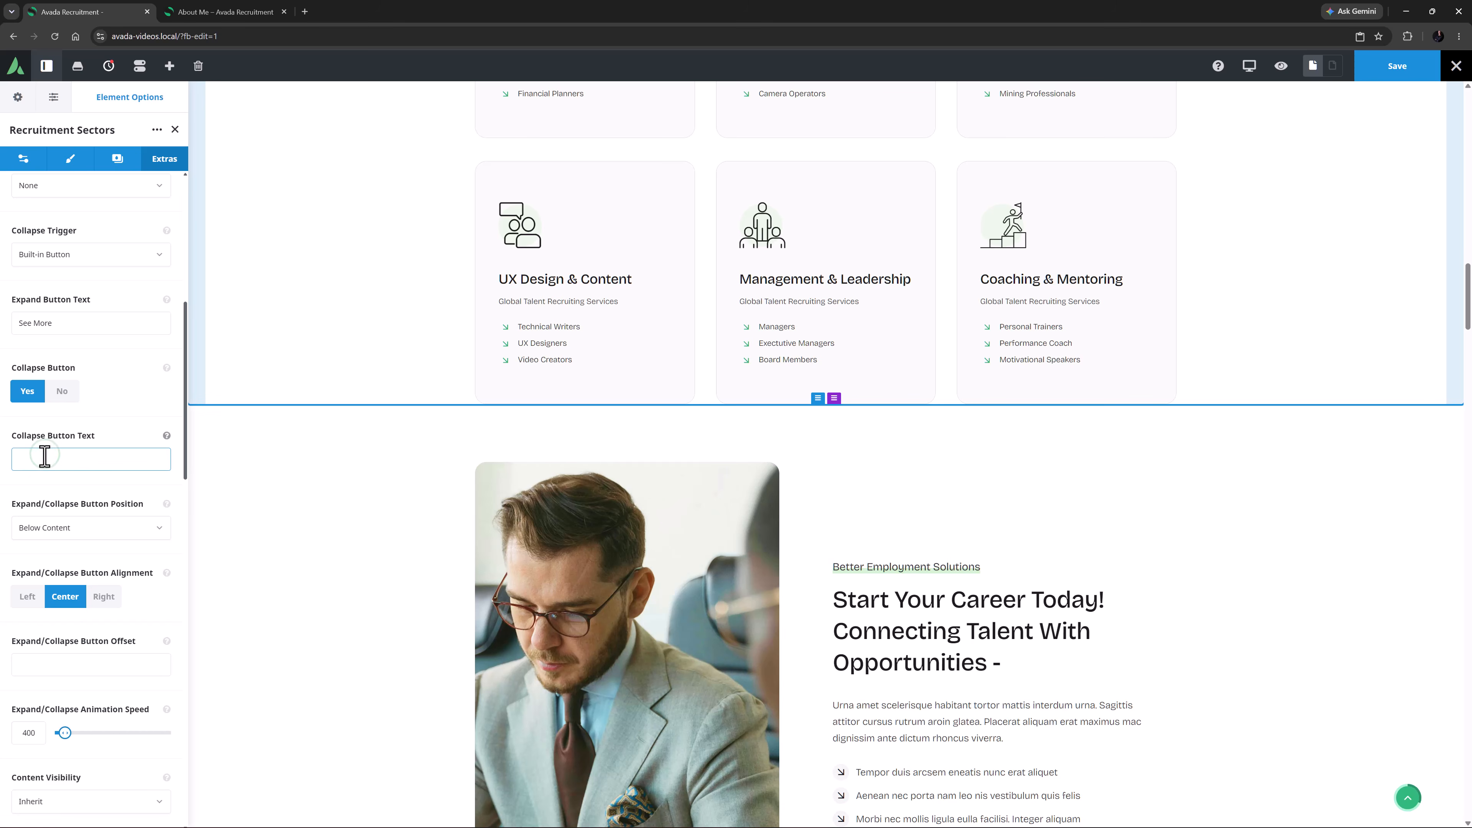
pyautogui.write('See Less')
# Examine the Expand/Collapse Button Position choices and the alignment, offset and animation speed options below them
pyautogui.click(147, 550)
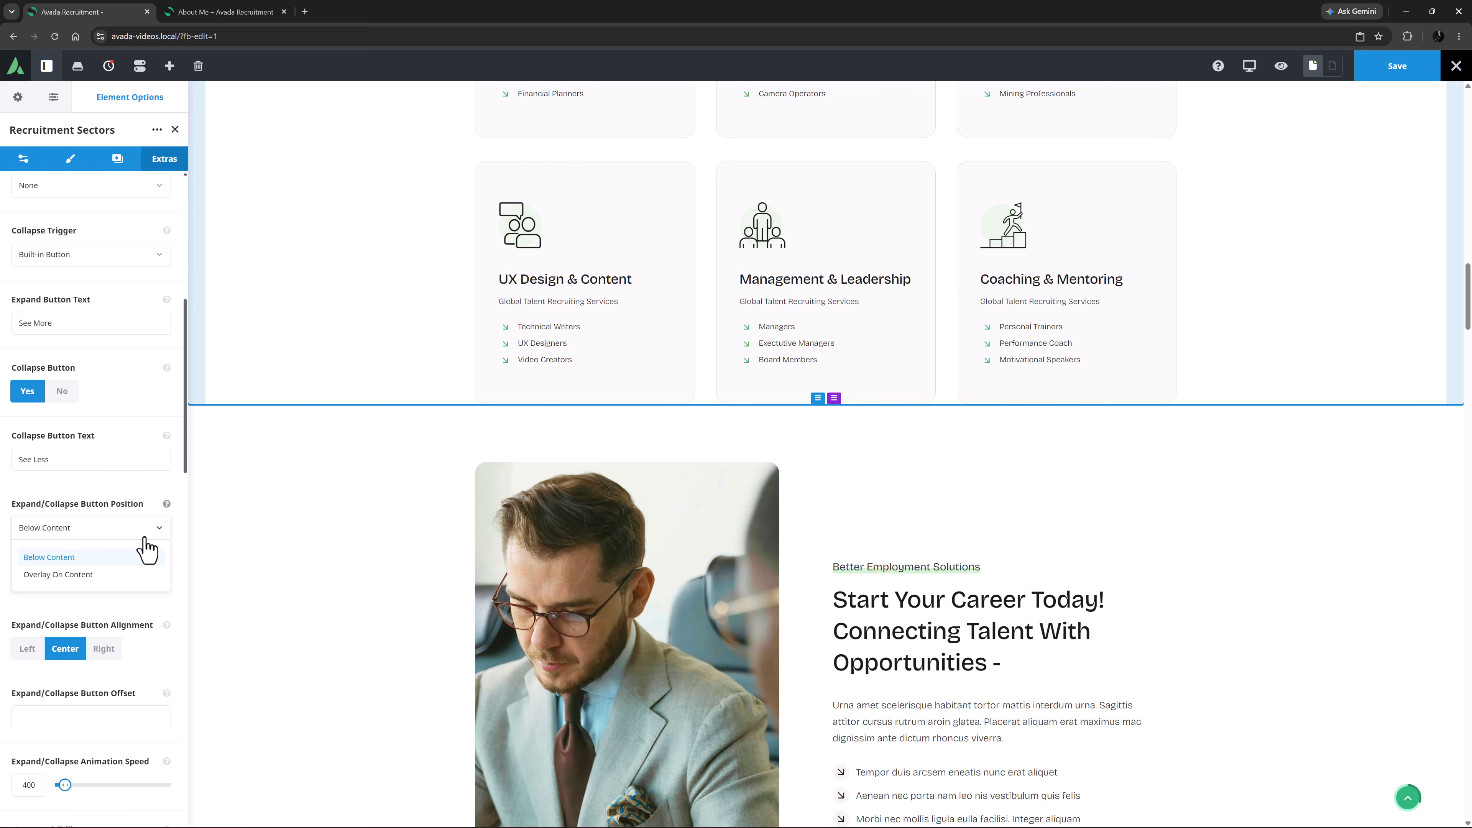
pyautogui.click(146, 545)
pyautogui.scroll(-6, 146, 548)
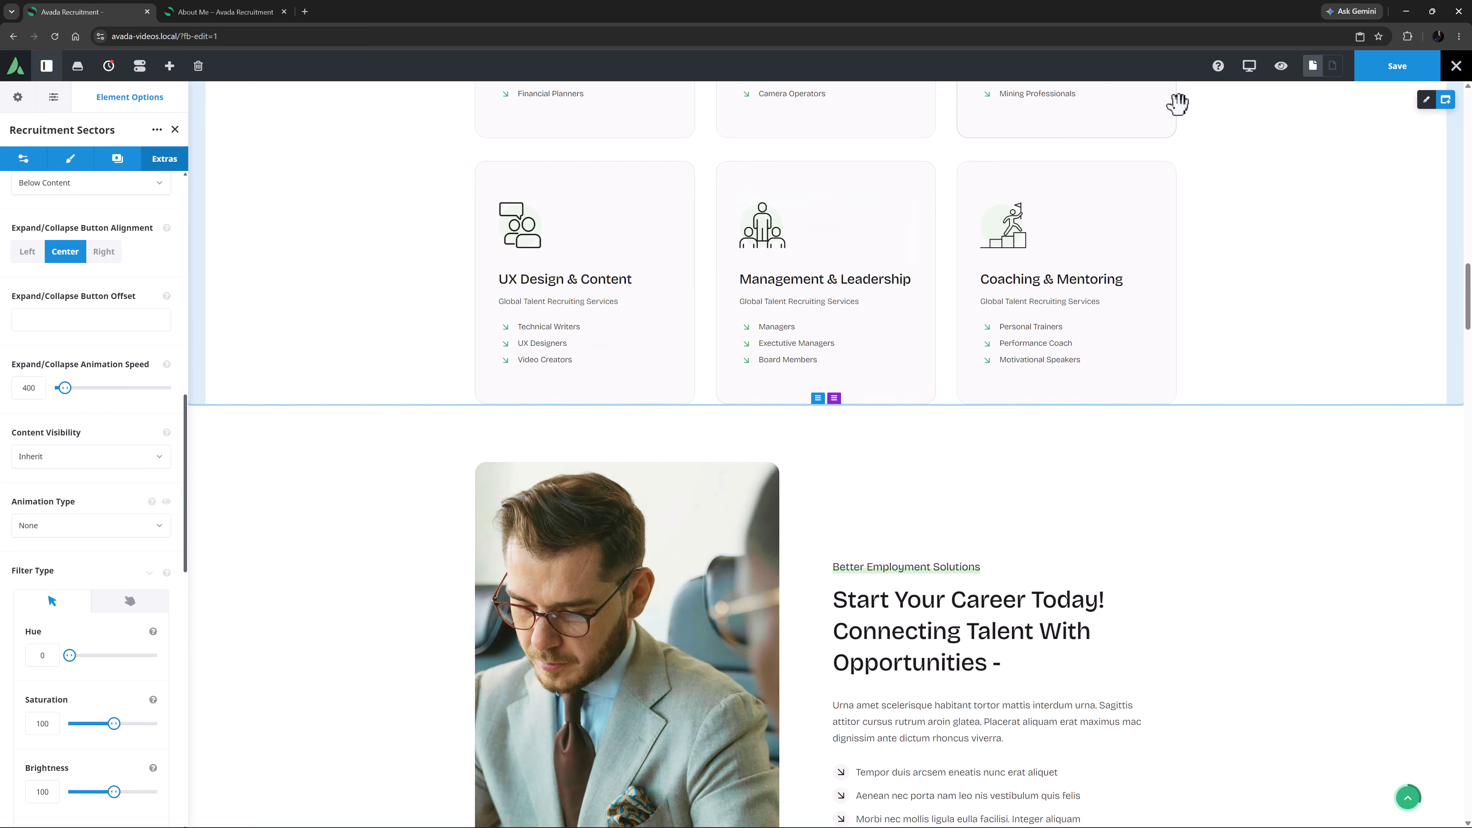
# Preview the collapsed Recruitment Sectors section on the page and return to the editing view
pyautogui.click(1280, 65)
pyautogui.scroll(7, 1202, 357)
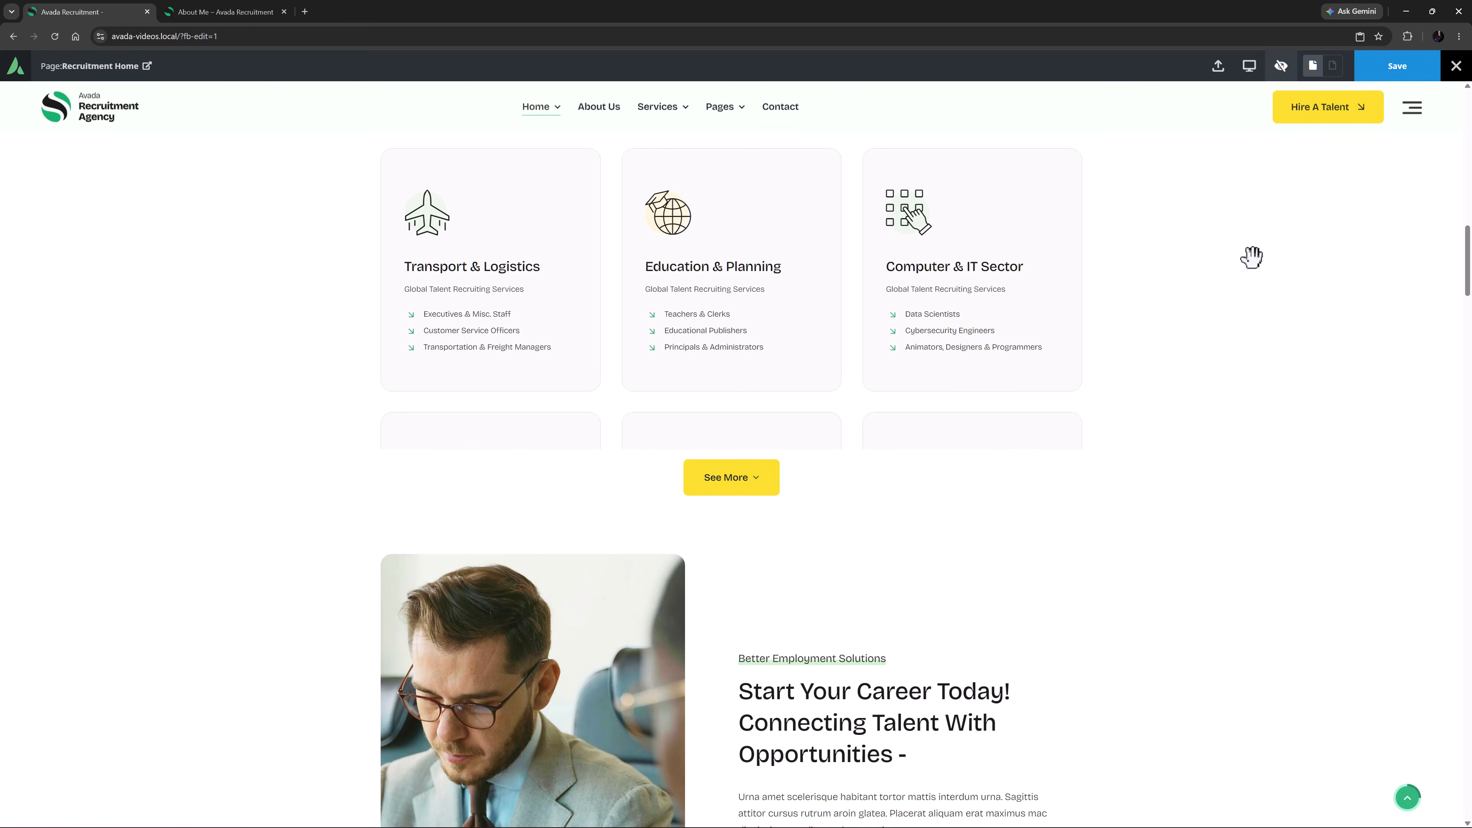
pyautogui.click(1281, 66)
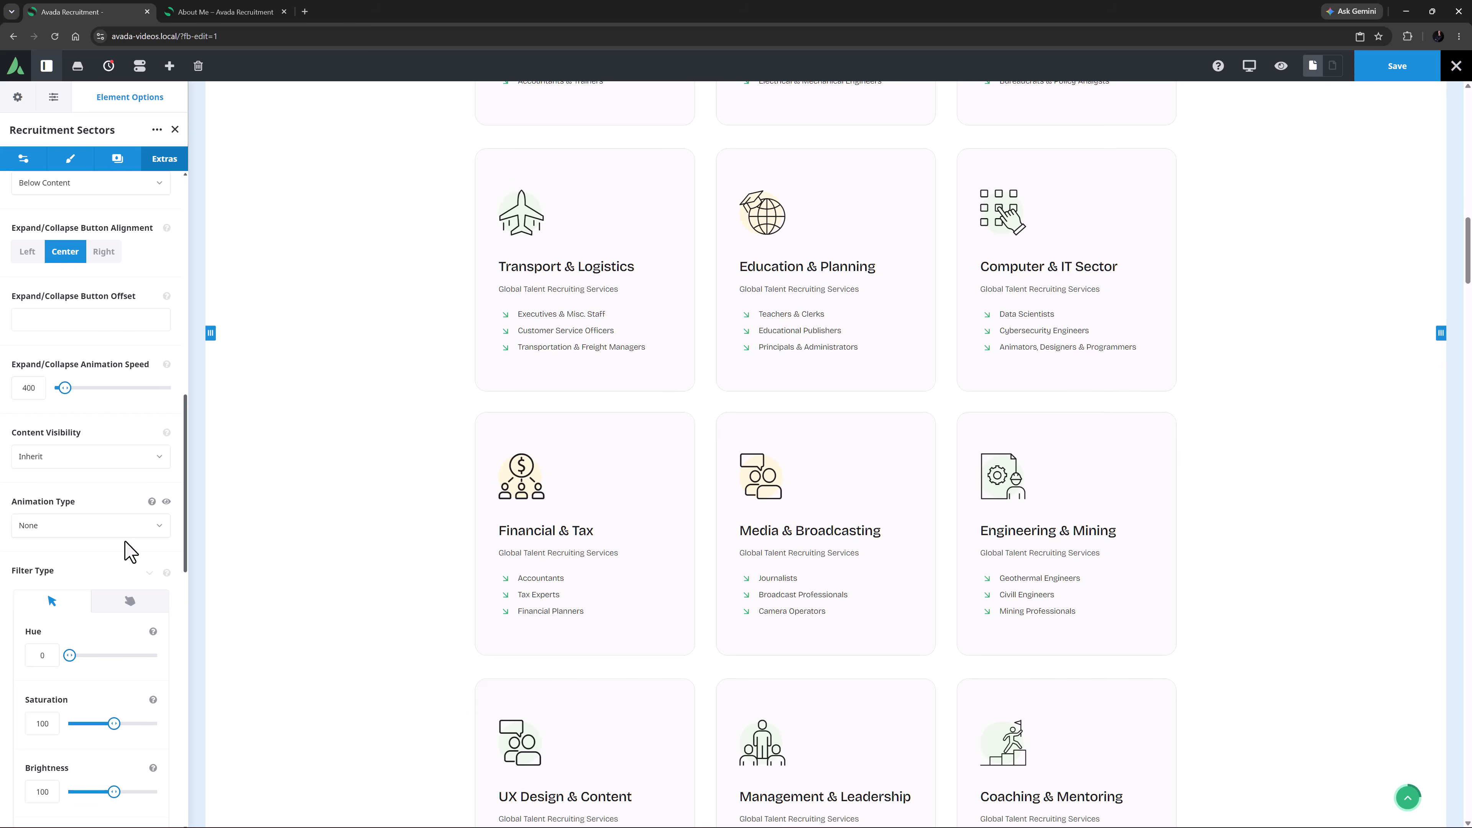
pyautogui.scroll(7, 381, 500)
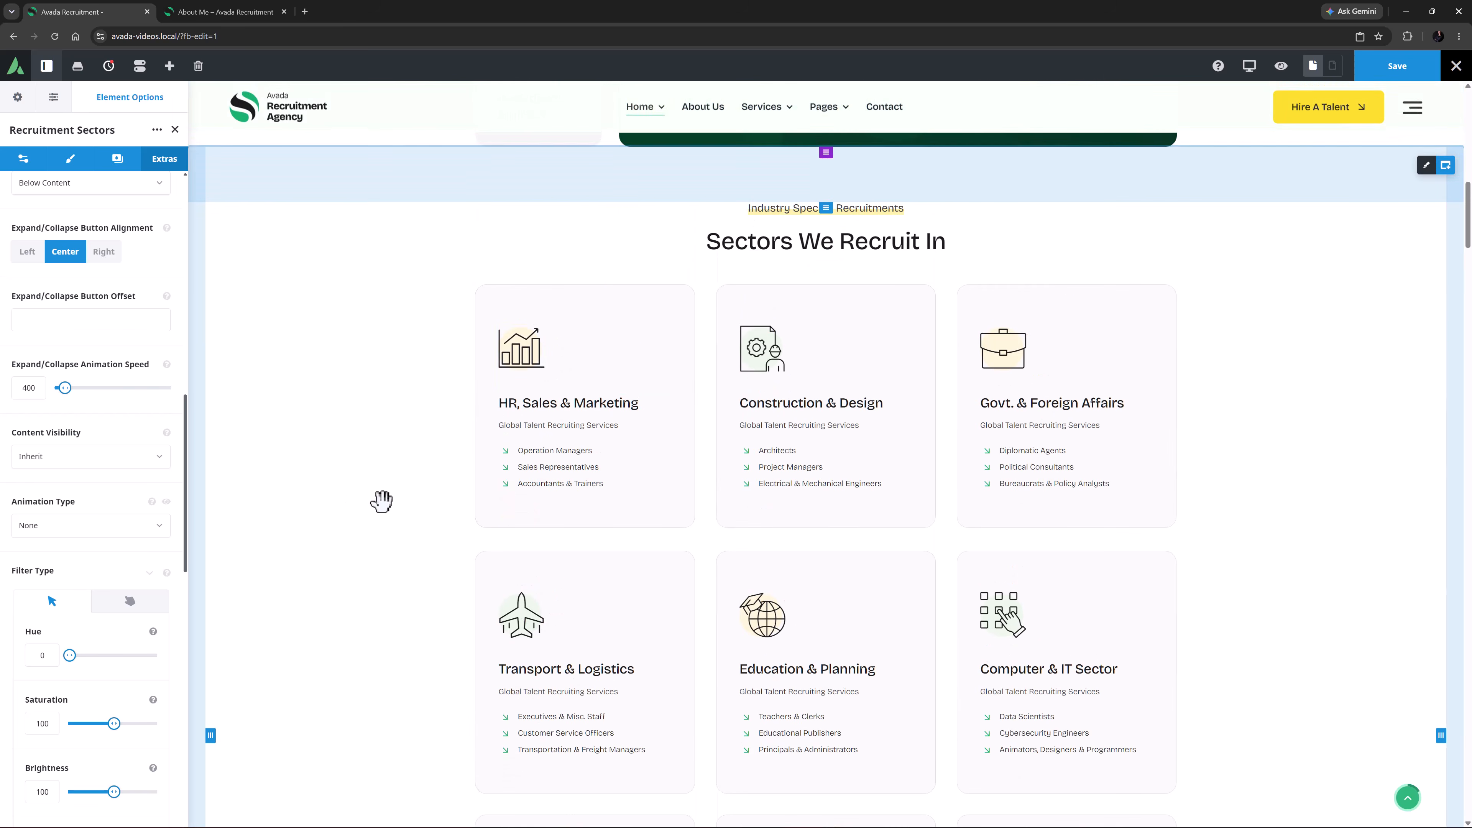
# Preview the page at desktop size and test expanding and collapsing the sectors with the See More and See Less buttons
pyautogui.click(1280, 66)
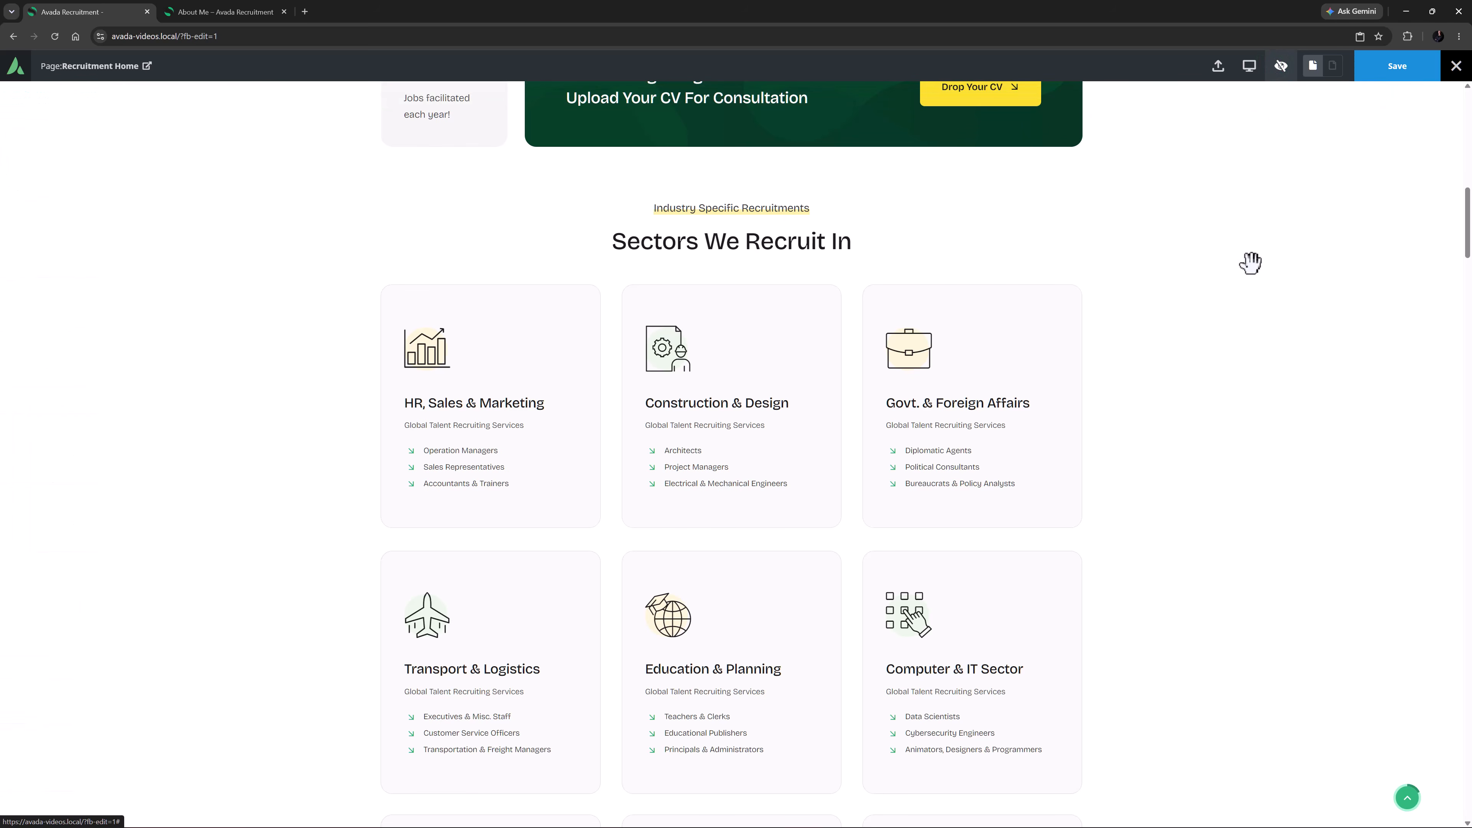
pyautogui.scroll(-5, 1246, 285)
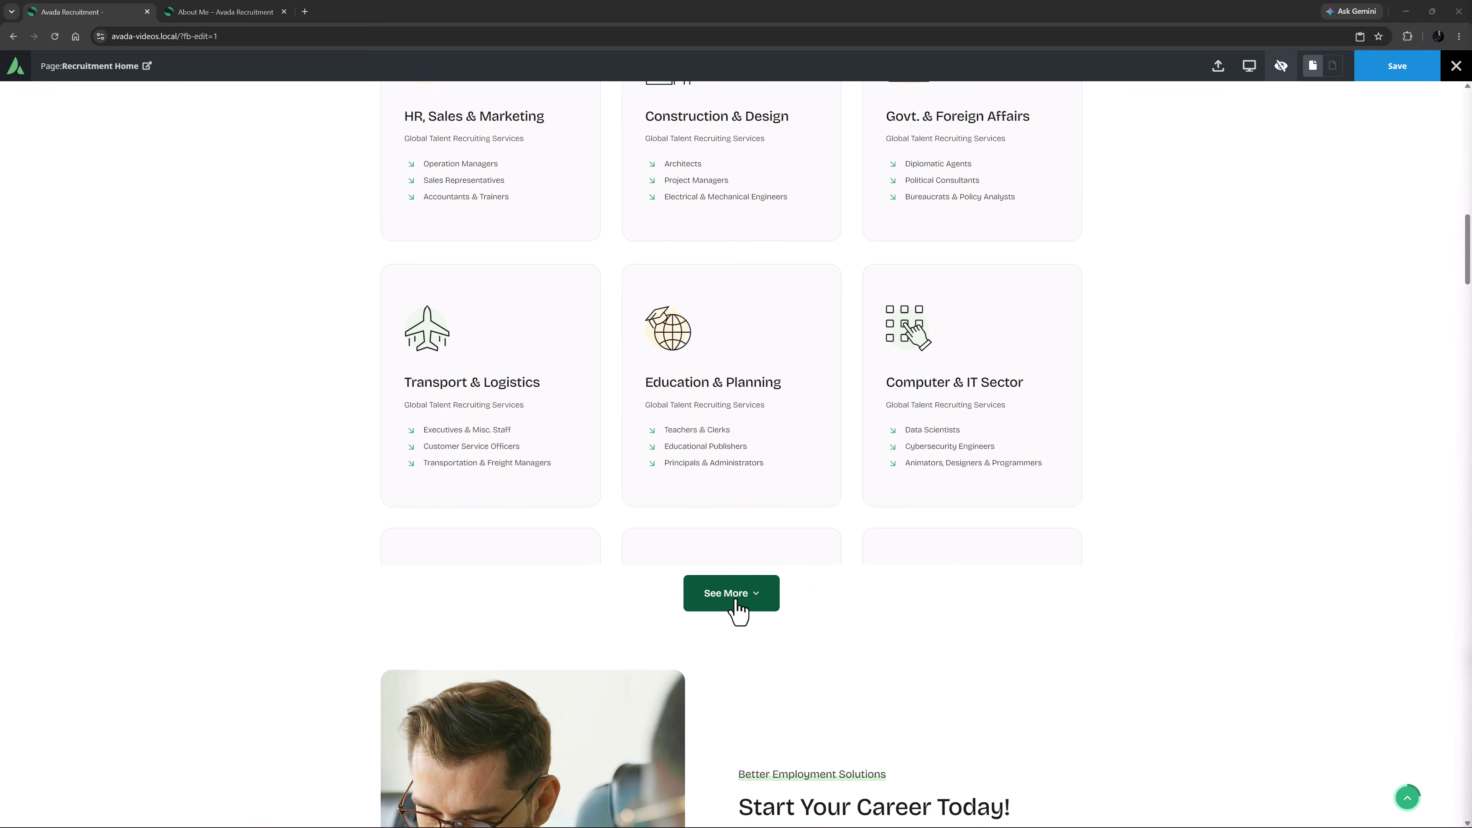
pyautogui.click(738, 603)
pyautogui.scroll(-7, 741, 591)
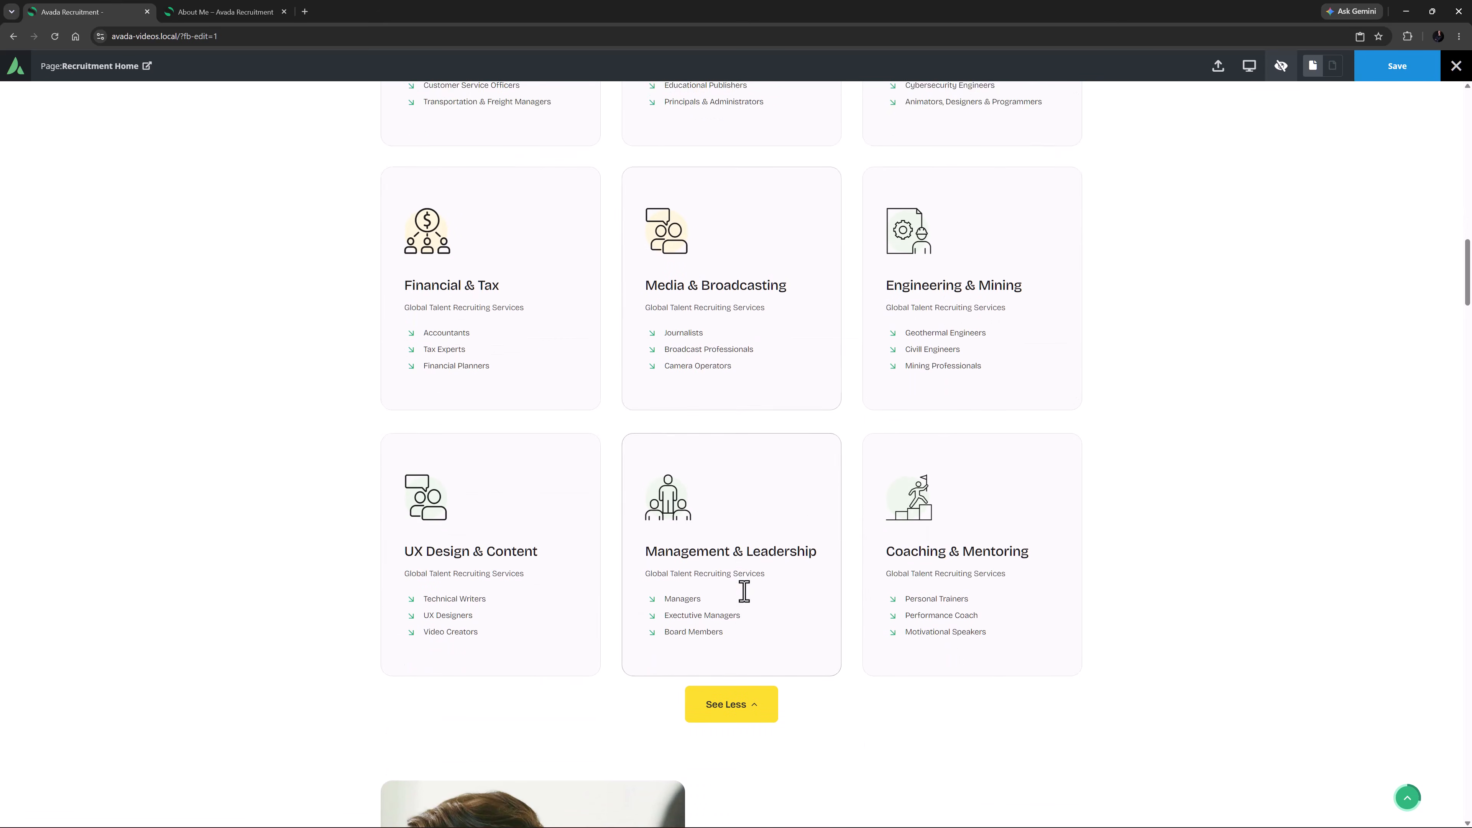
pyautogui.click(736, 669)
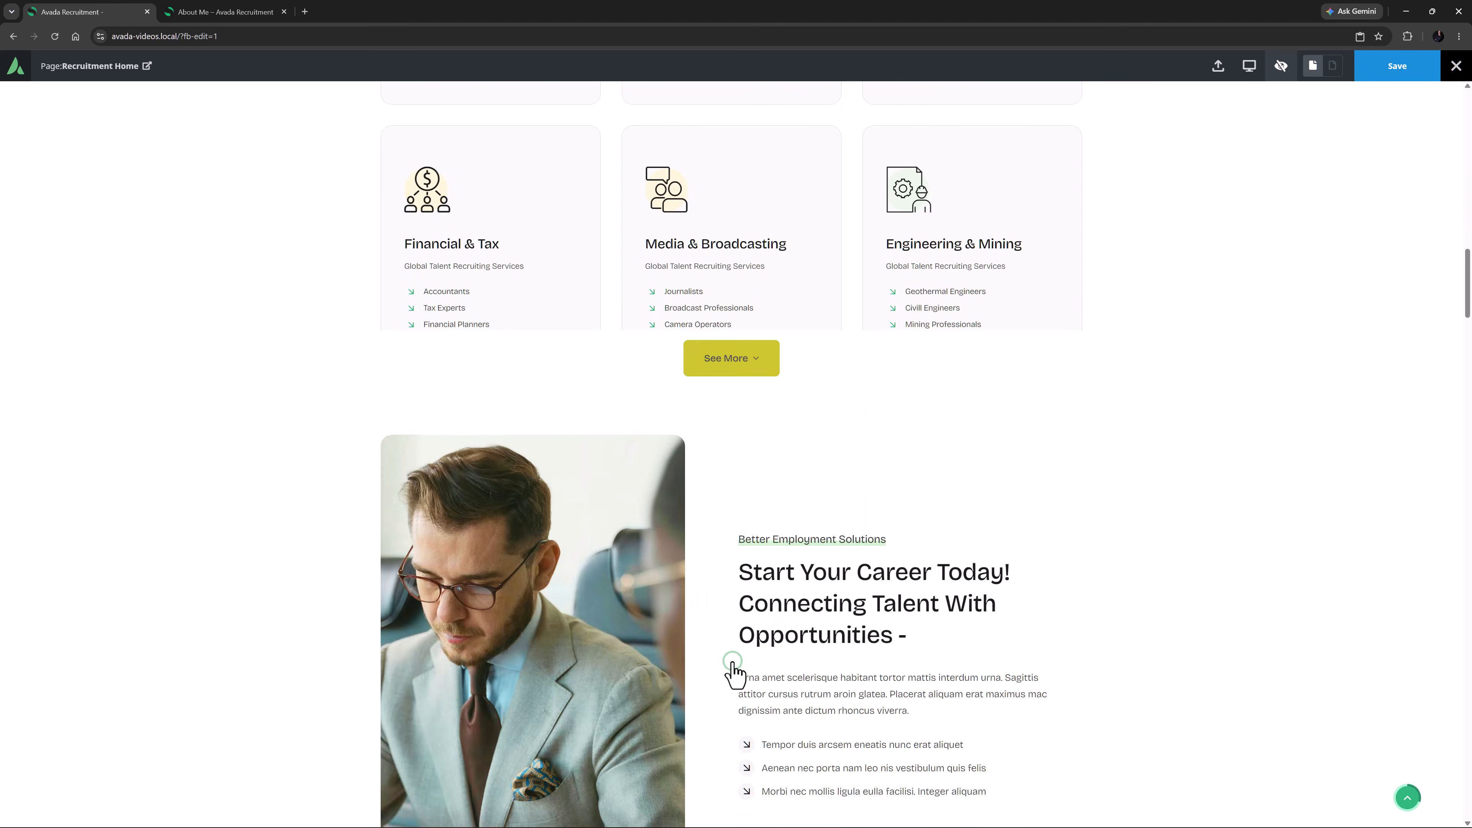
# Switch the preview to tablet size and expand the sectors section with its See More button
pyautogui.moveTo(1249, 69)
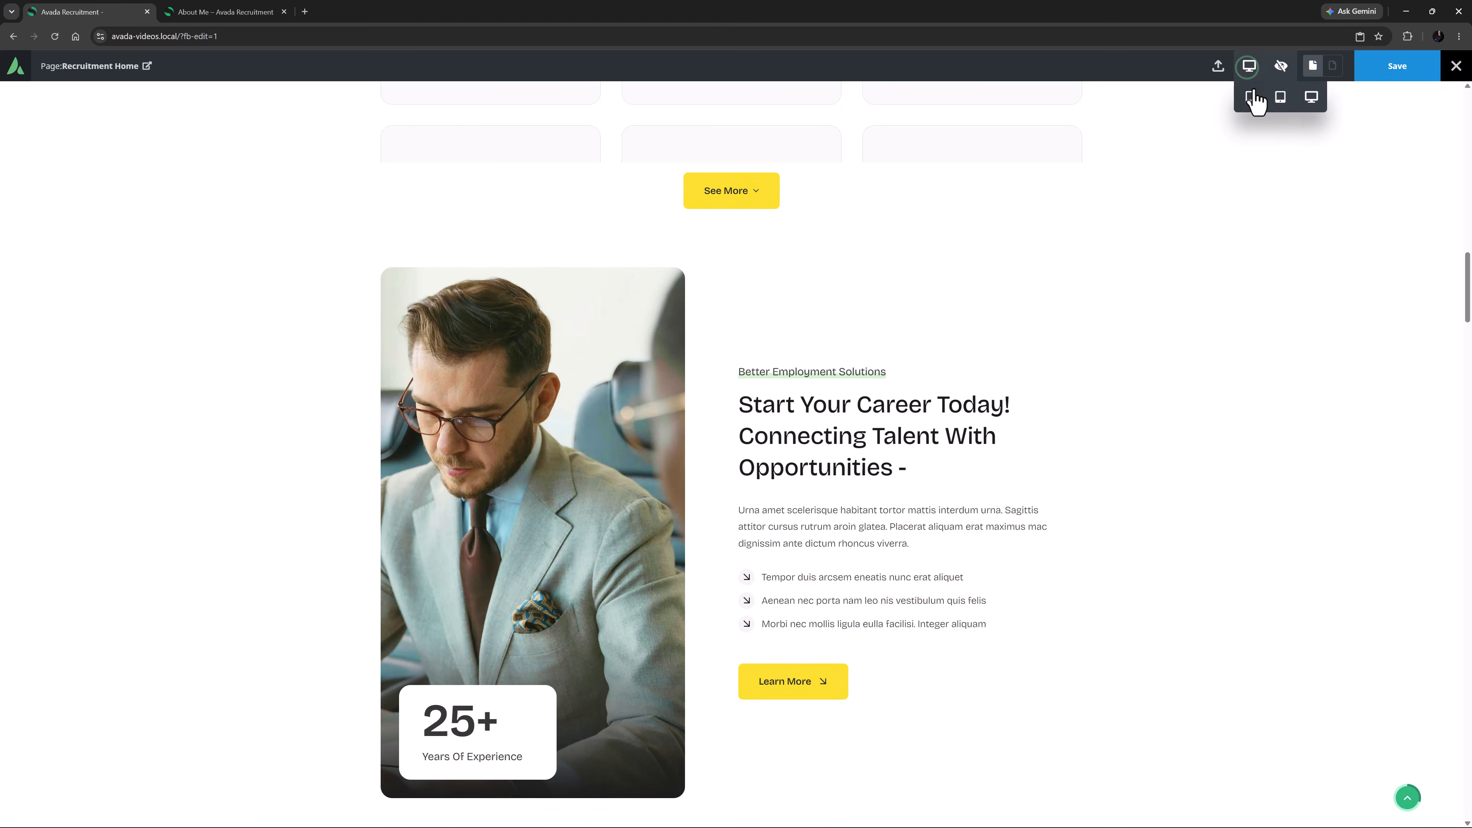
pyautogui.click(1281, 97)
pyautogui.scroll(10, 928, 411)
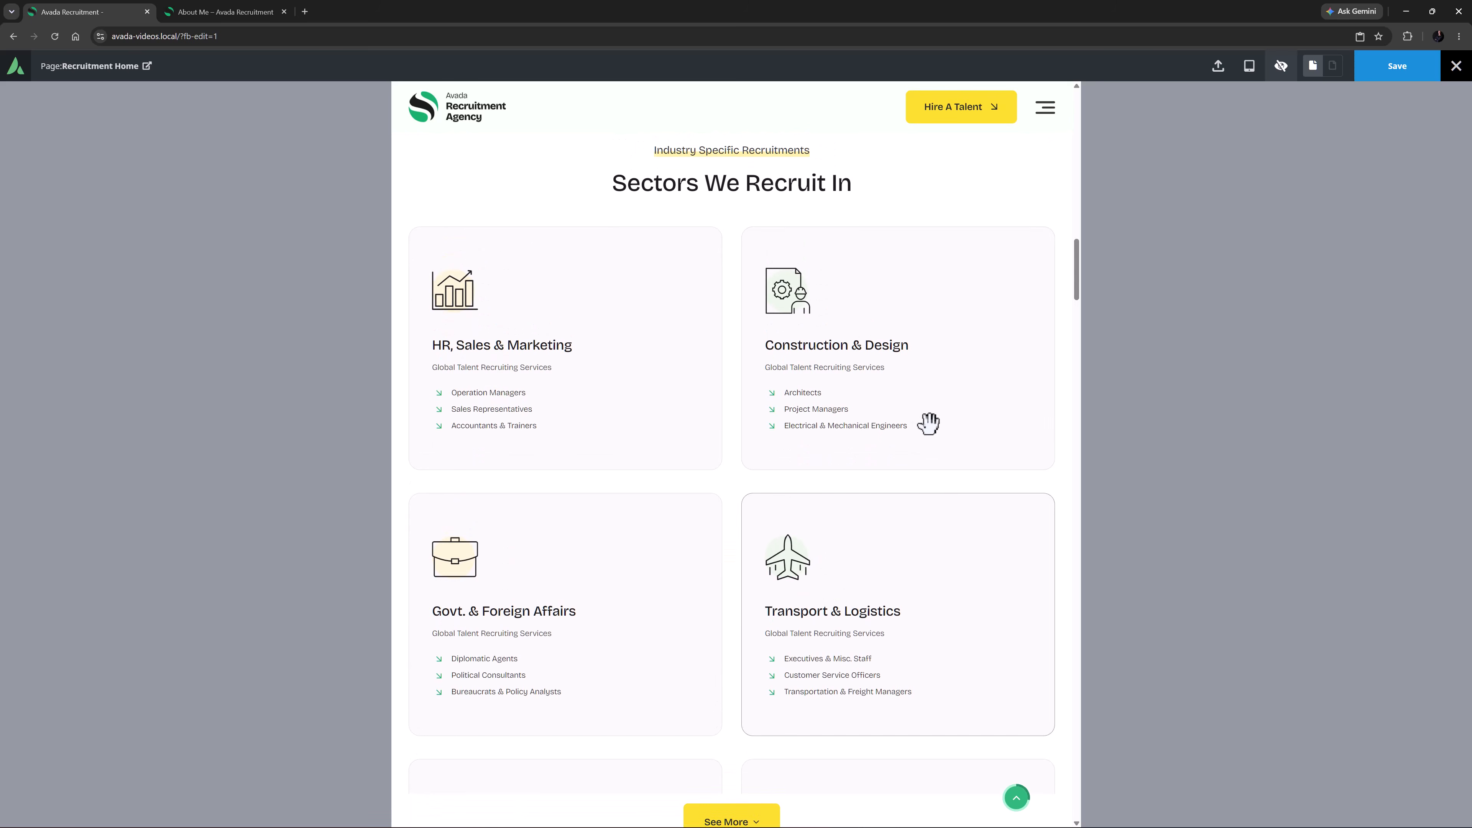
pyautogui.scroll(-1, 934, 425)
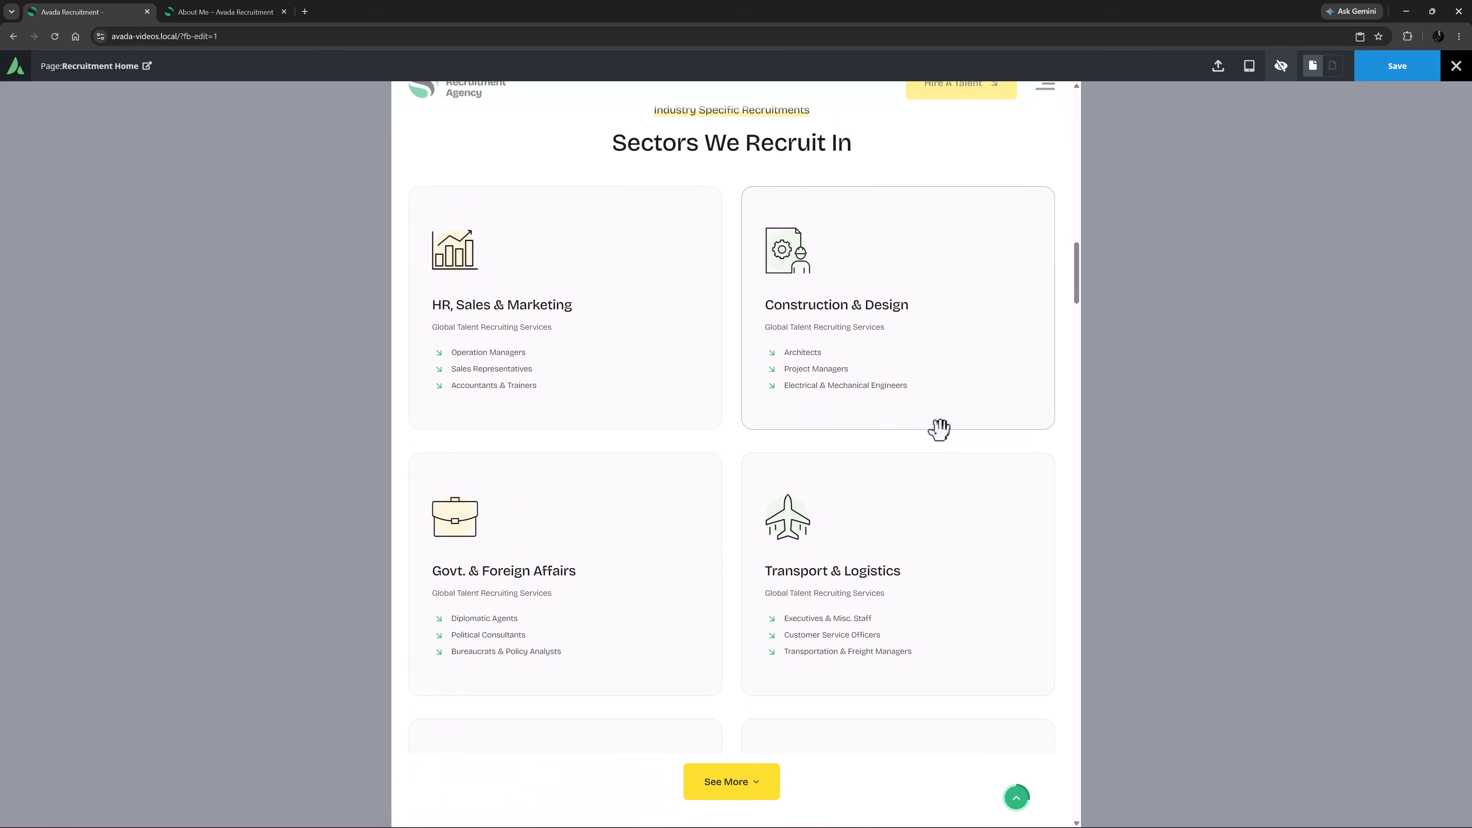
pyautogui.click(727, 768)
# Test the See Less button below the sectors in the mobile preview and return to the desktop preview
pyautogui.moveTo(1249, 66)
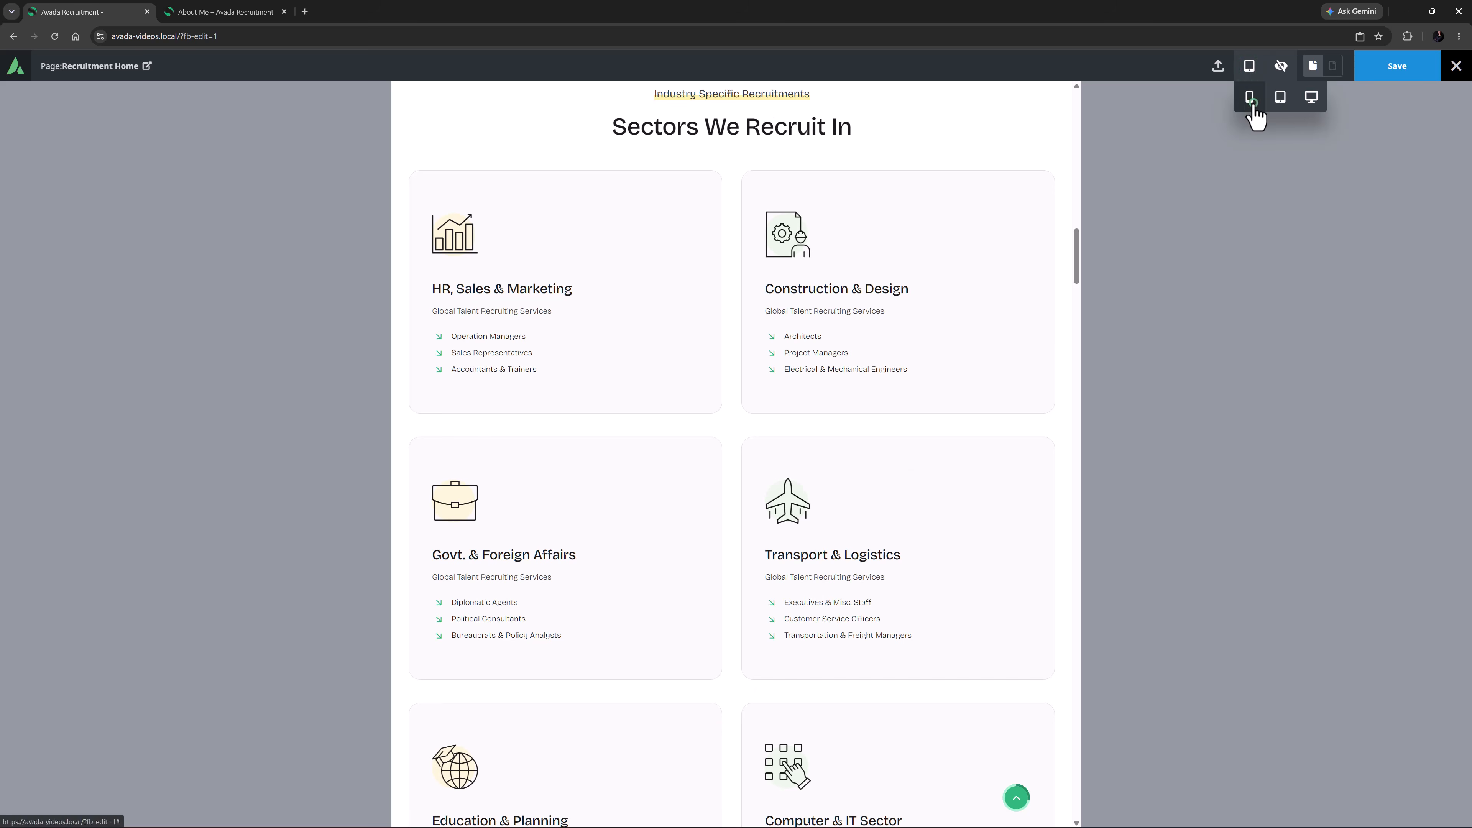
pyautogui.click(1249, 97)
pyautogui.scroll(-15, 786, 327)
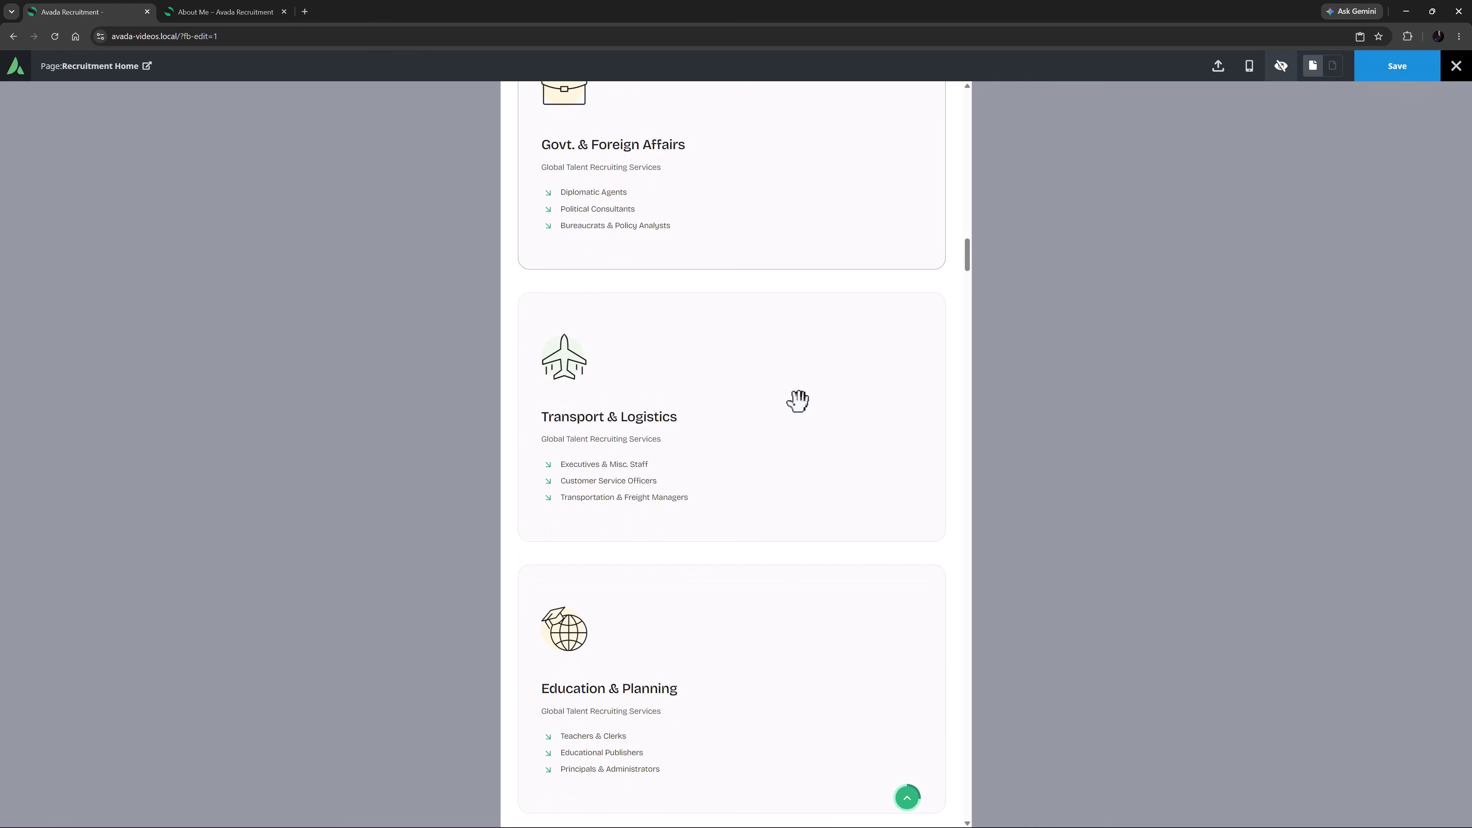
pyautogui.scroll(-20, 812, 445)
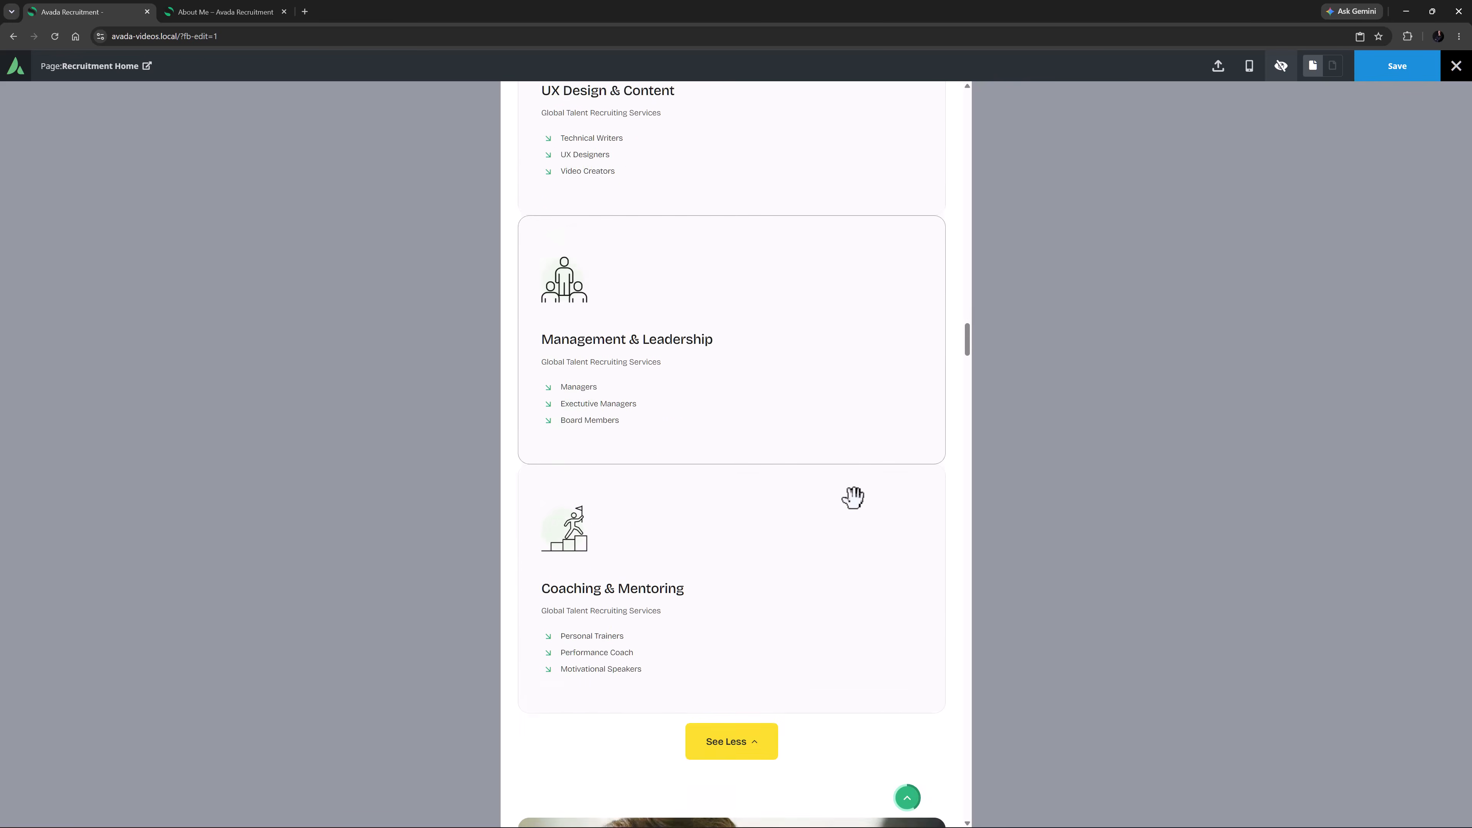
pyautogui.click(744, 486)
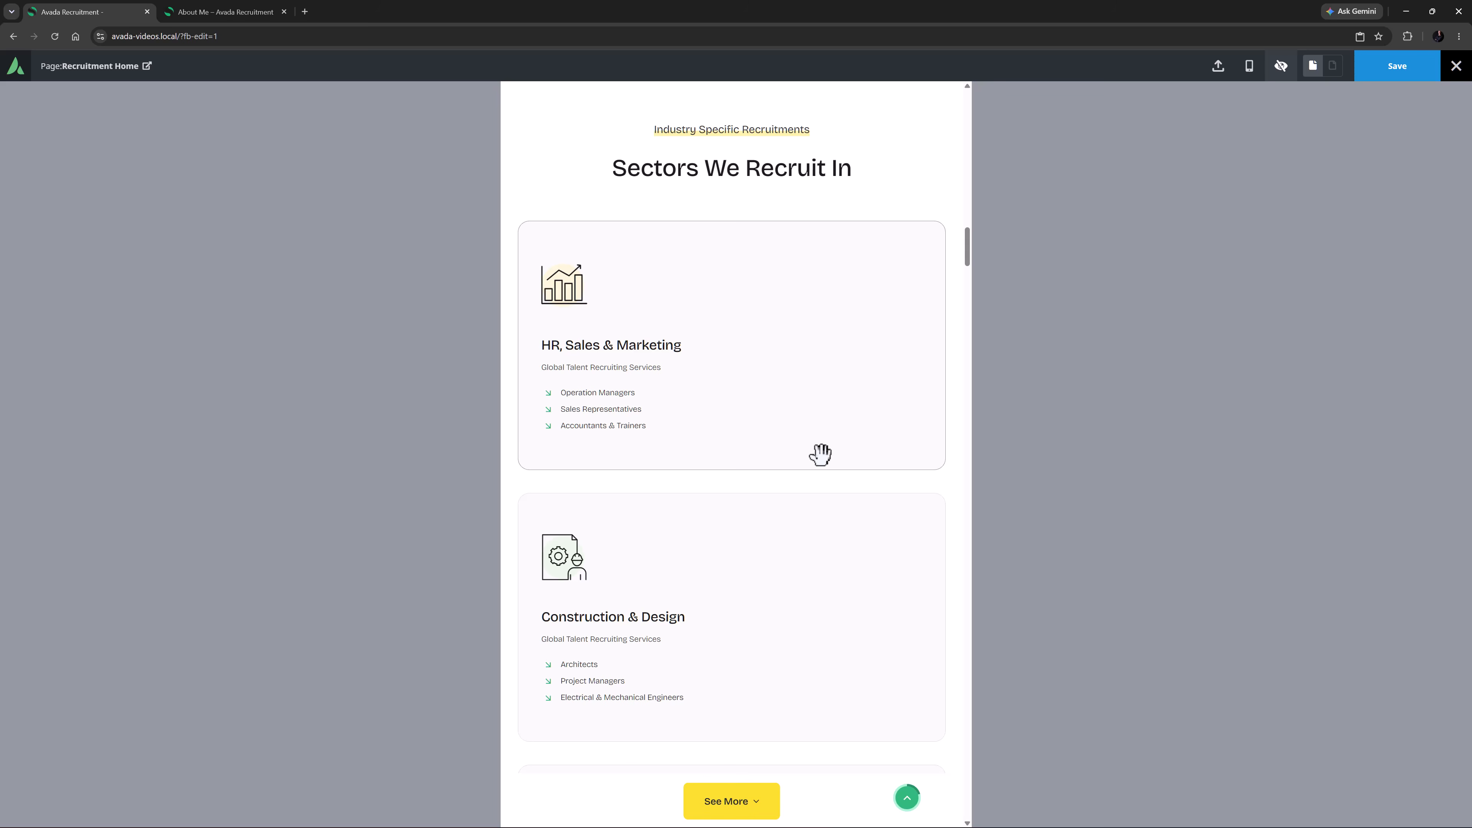
pyautogui.moveTo(1245, 87)
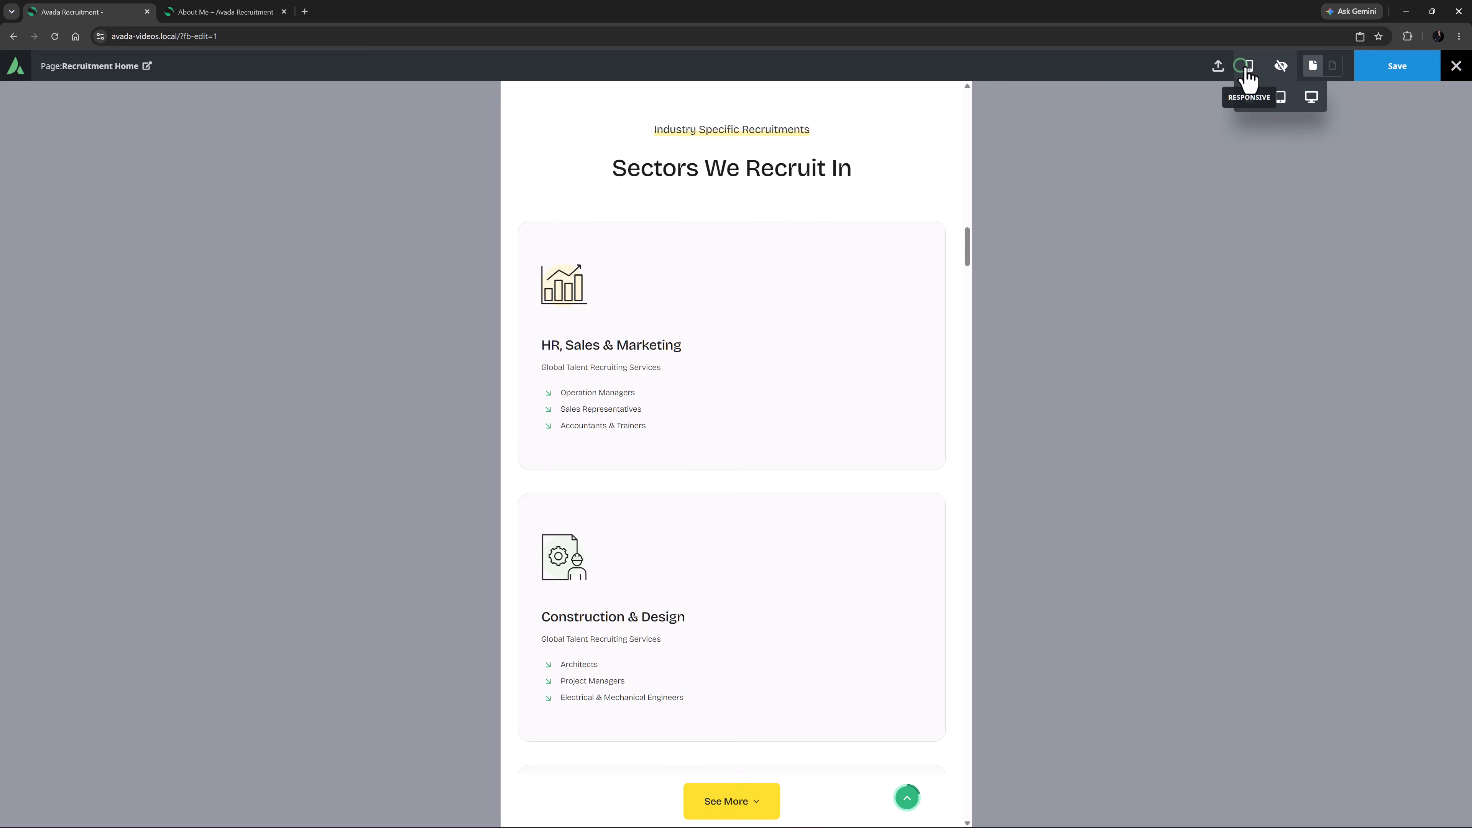
pyautogui.click(1311, 97)
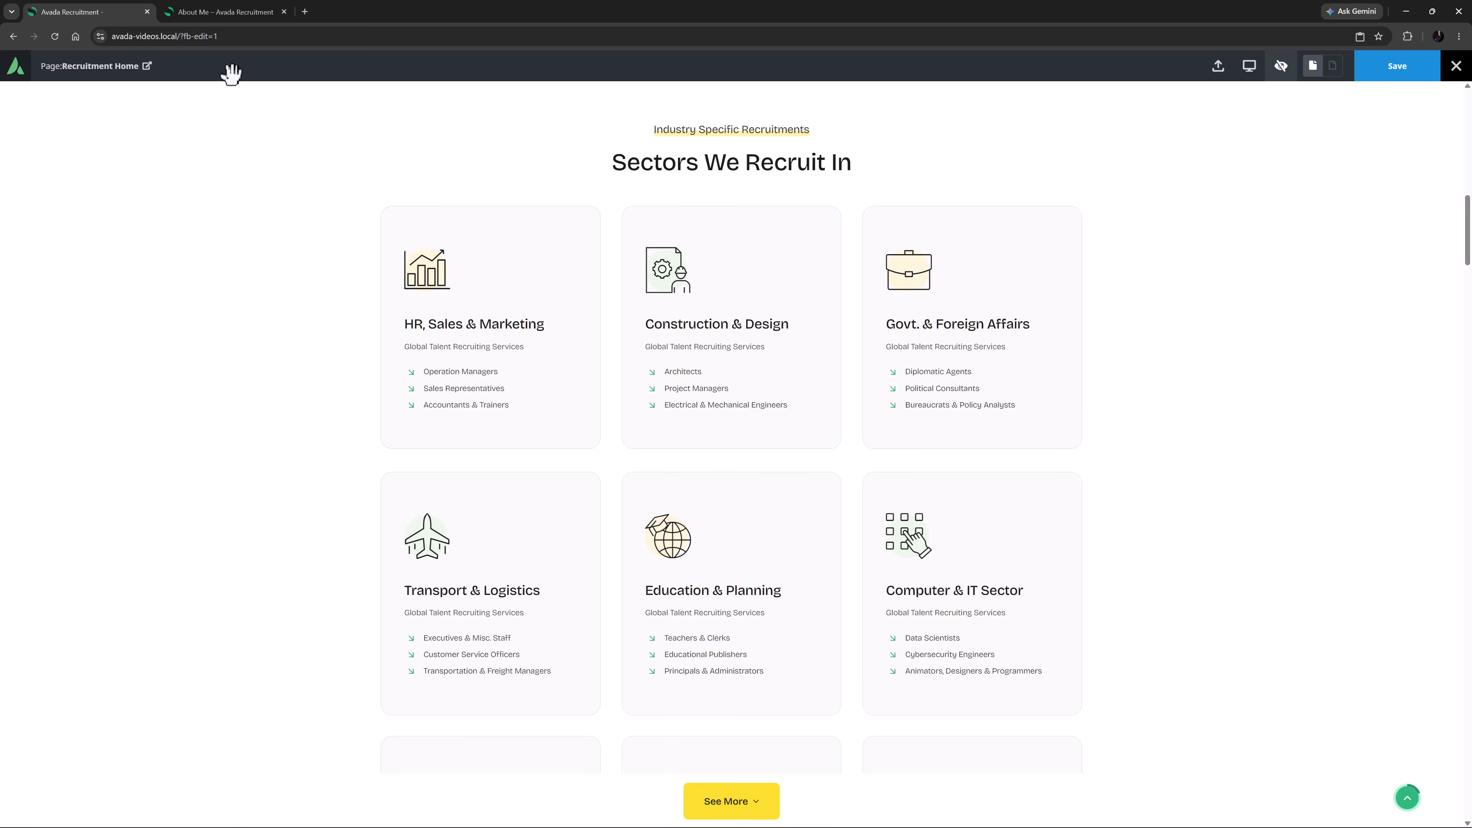
# Switch to the About Me page, look over its long text column and preview the page
pyautogui.click(223, 12)
pyautogui.scroll(-3, 273, 304)
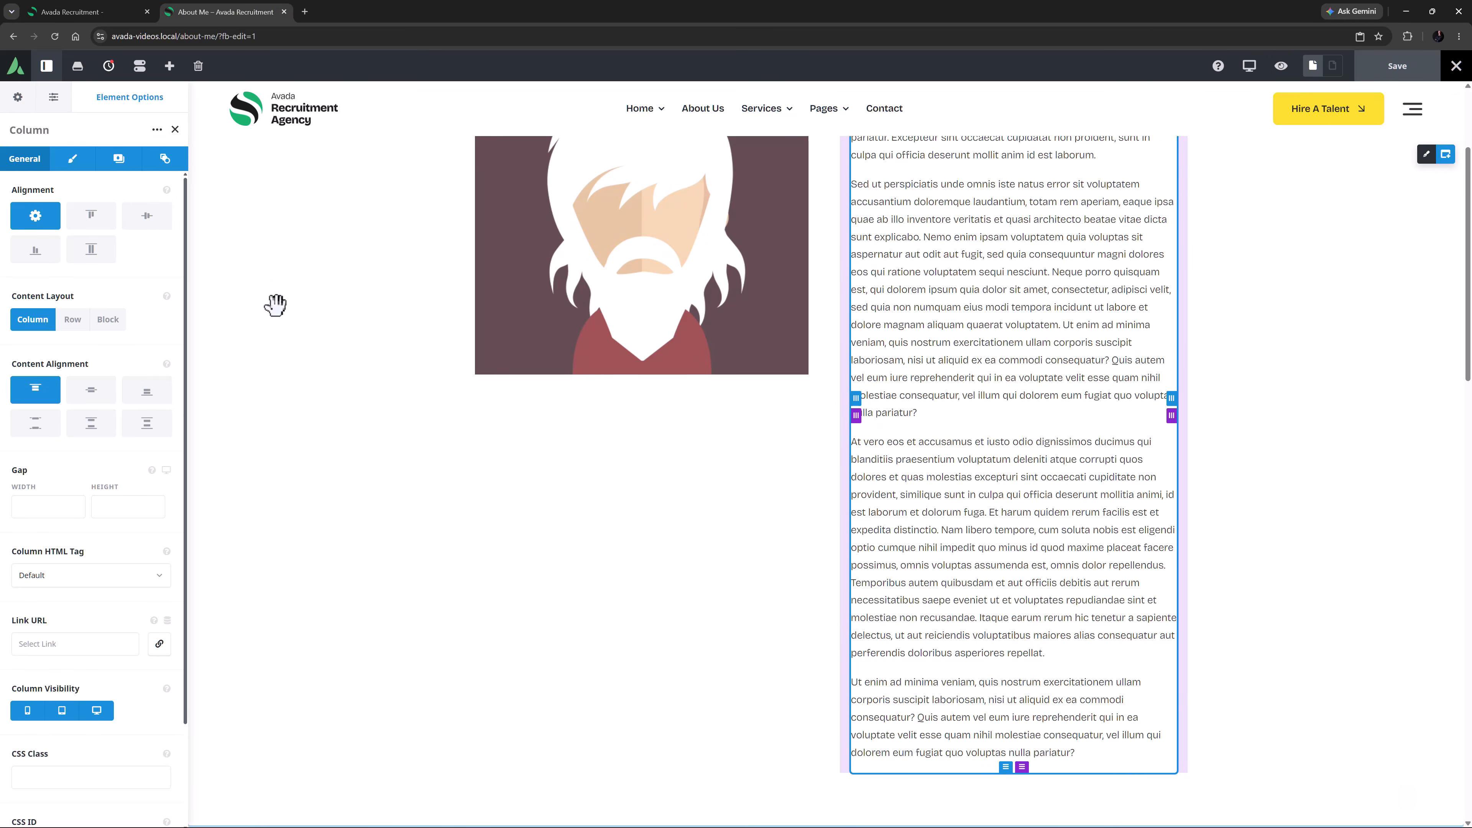
pyautogui.scroll(3, 275, 304)
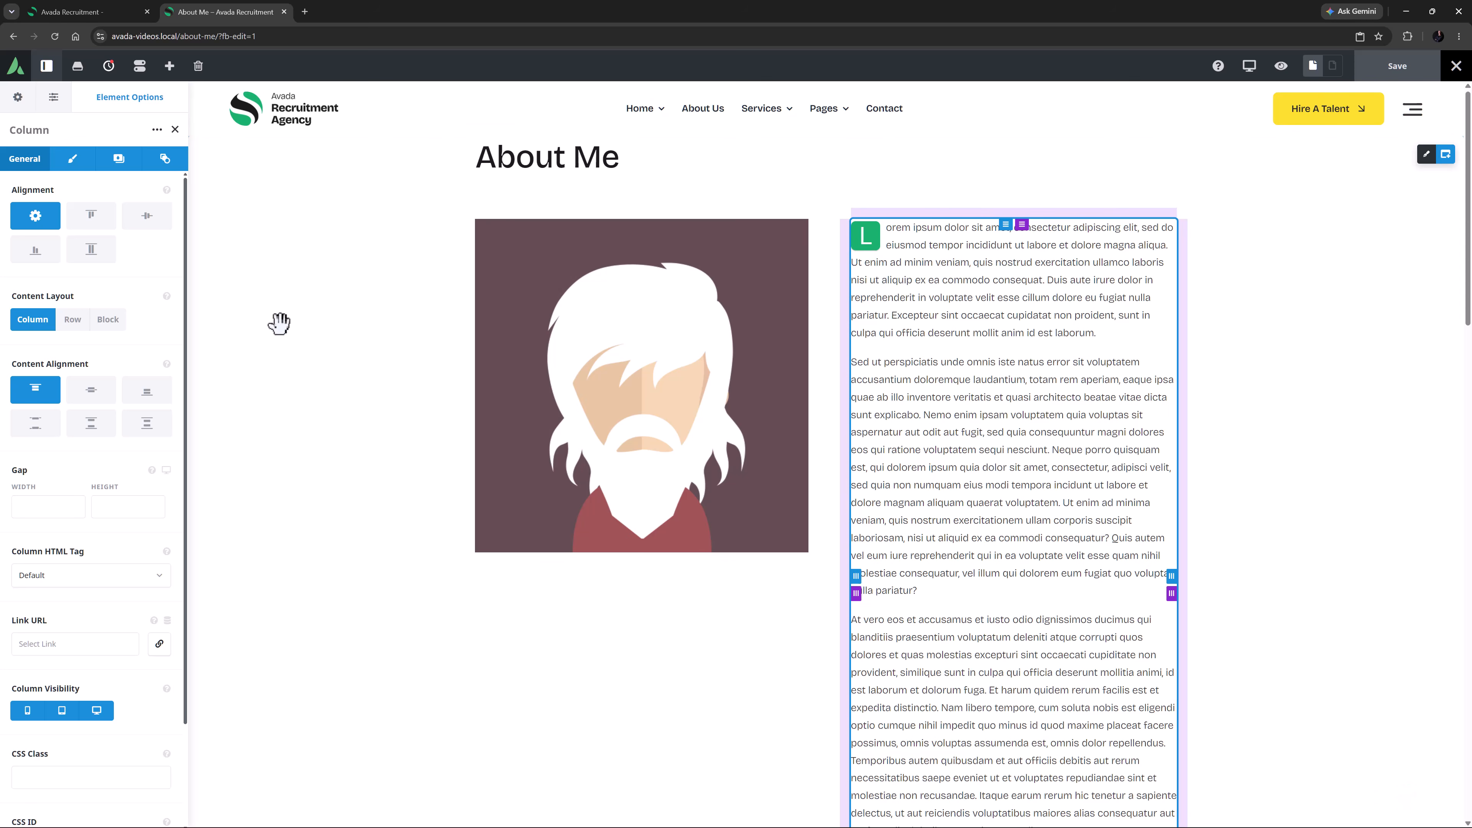
pyautogui.click(1281, 65)
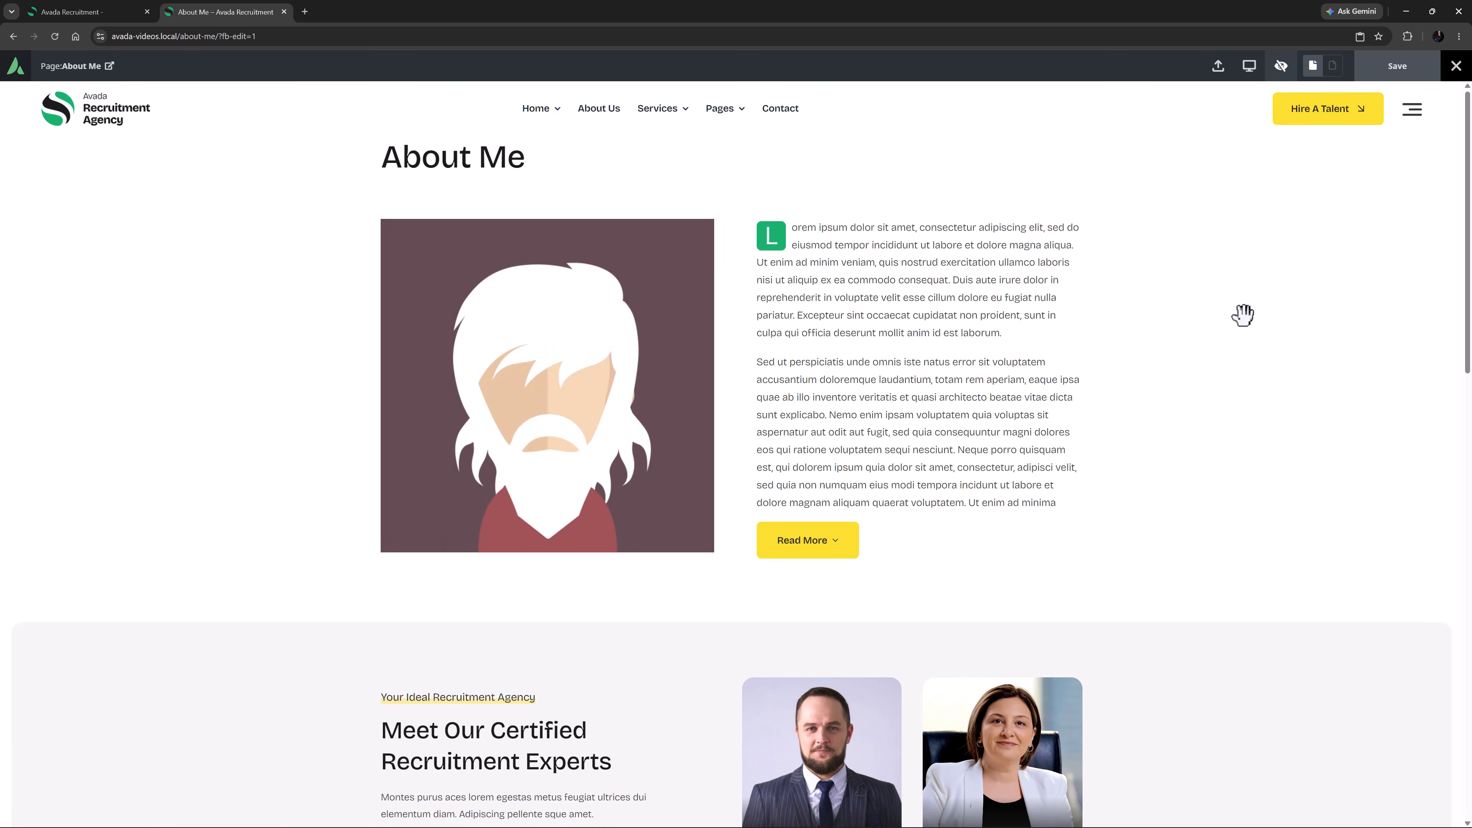